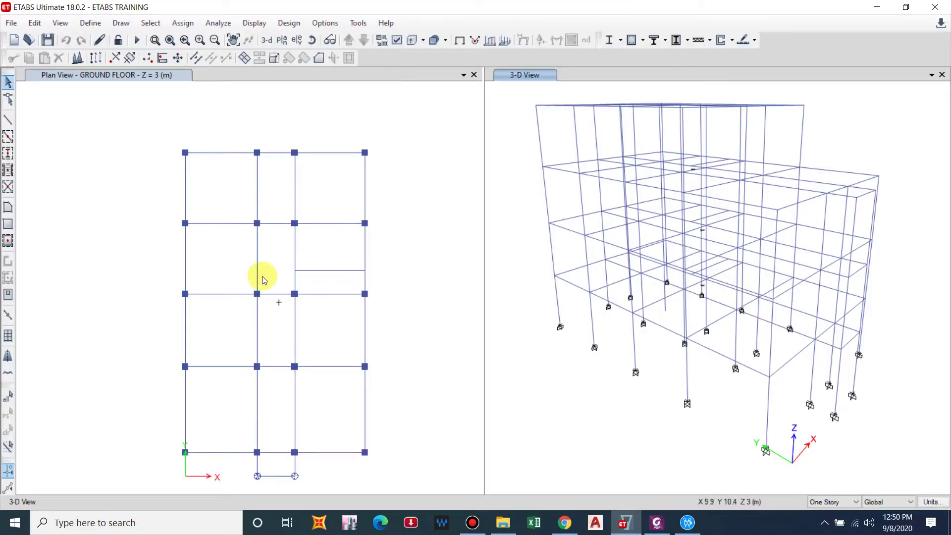
mouse_move(359, 291)
middle_mouse_down()
mouse_move(352, 272)
mouse_move(346, 279)
middle_mouse_up()
middle_click_drag(439, 287, 429, 286)
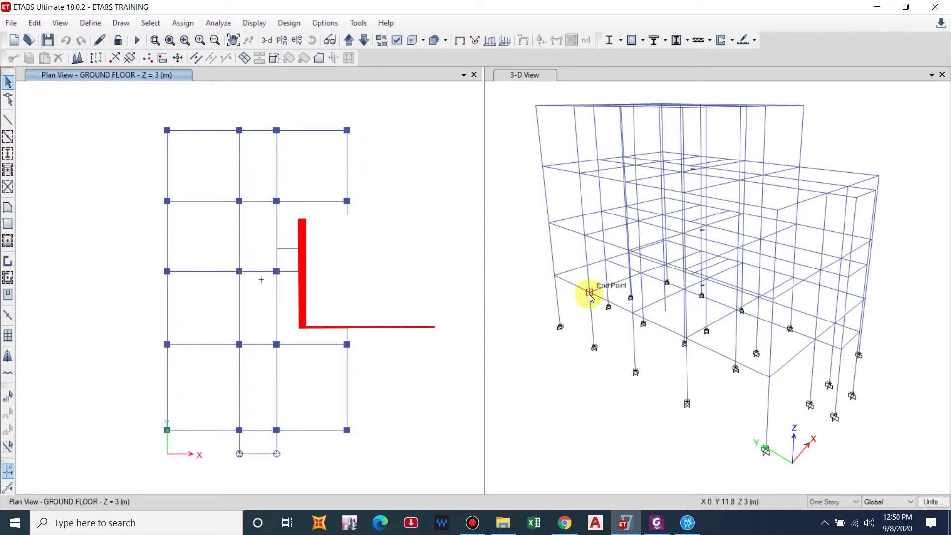
middle_click_drag(619, 262, 631, 271)
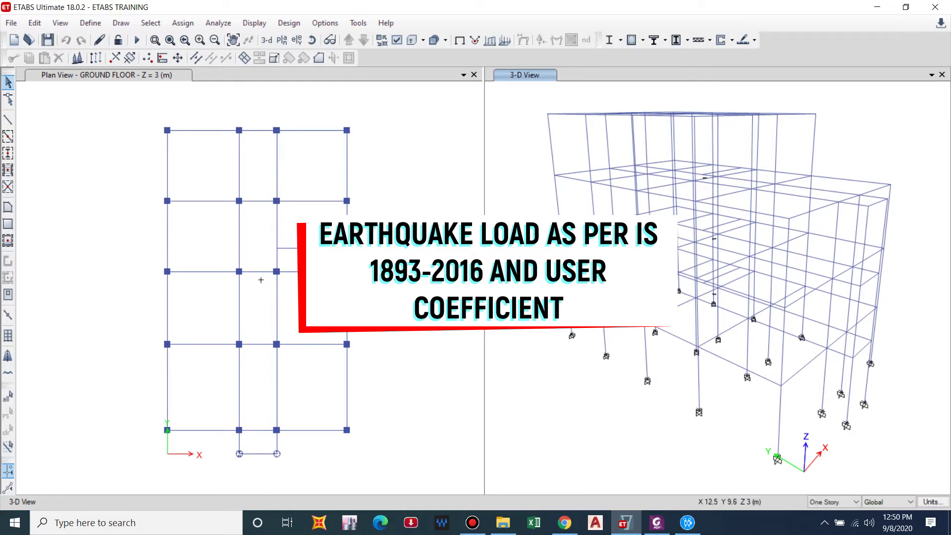
left_click(368, 245)
mouse_move(261, 279)
middle_mouse_down()
mouse_move(271, 281)
mouse_move(261, 280)
middle_mouse_up()
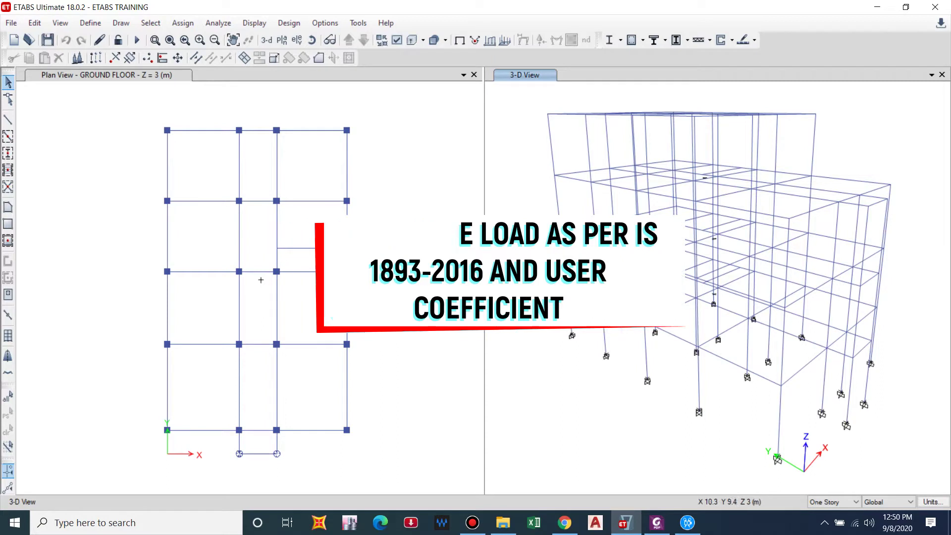
left_click(407, 234)
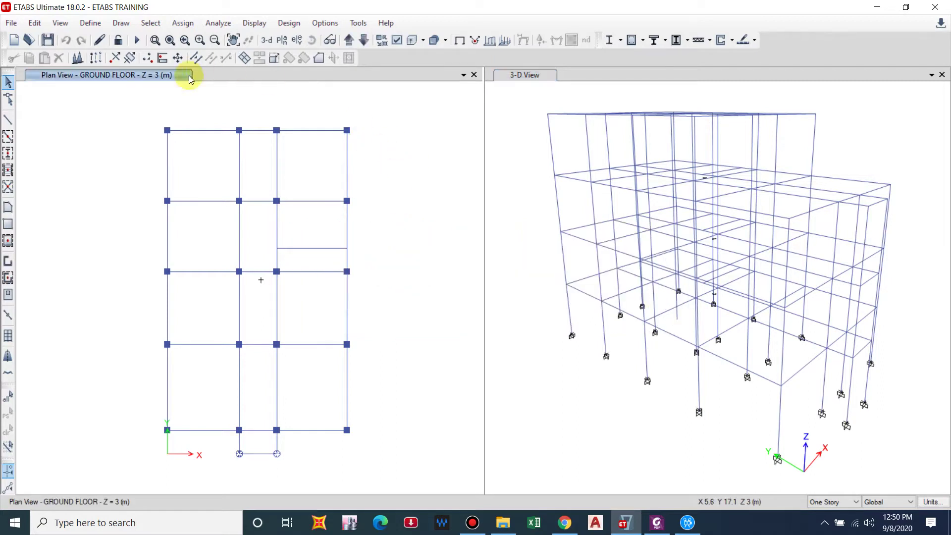
- In the load pattern definitions, enter a new load named EQX and set its type to Seismic
left_click(90, 23)
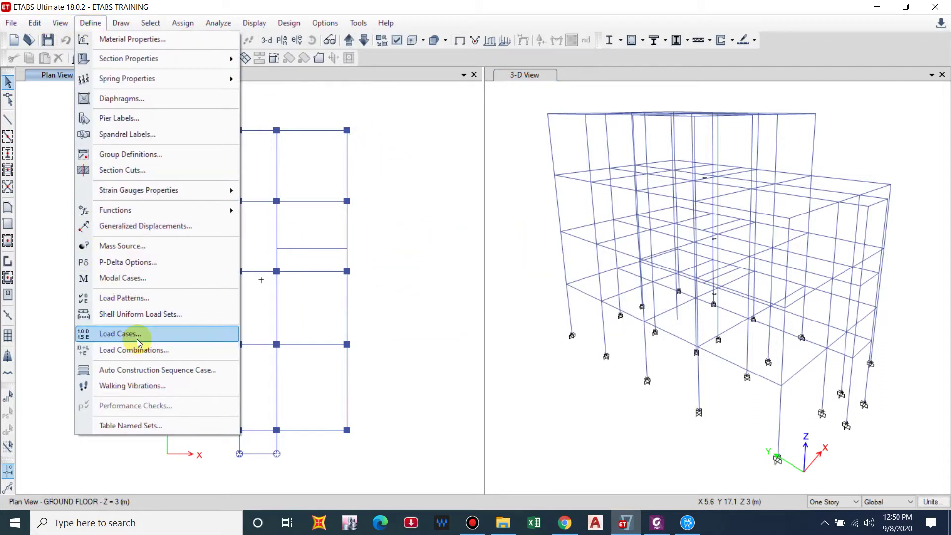
left_click(134, 300)
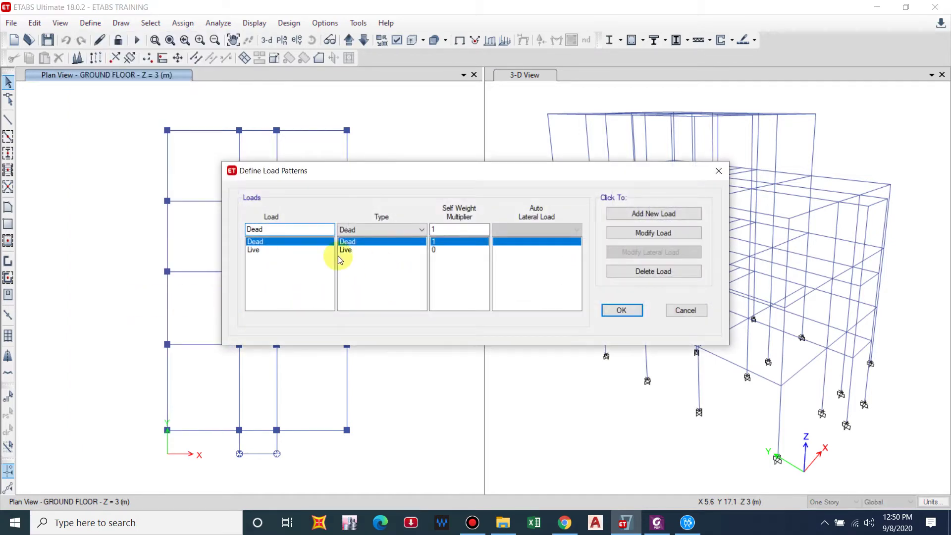
double_click(275, 229)
type("eqx")
key("BackSpace")
key("BackSpace")
key("BackSpace")
type("EQX")
left_click(396, 229)
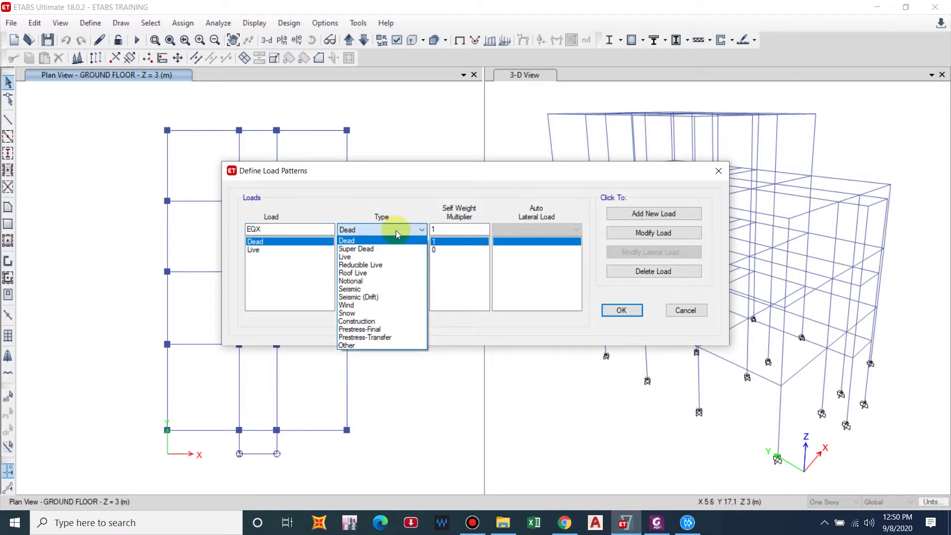
left_click(364, 289)
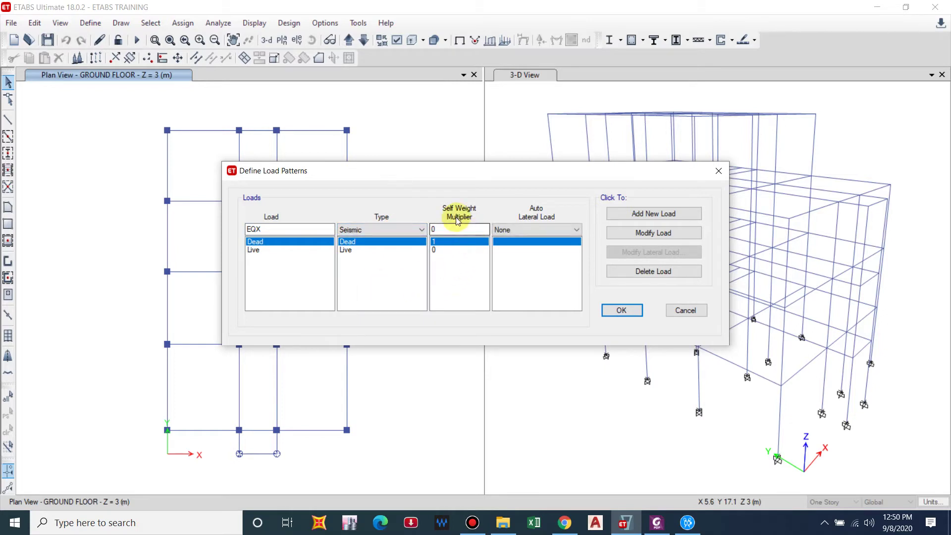
left_click(418, 230)
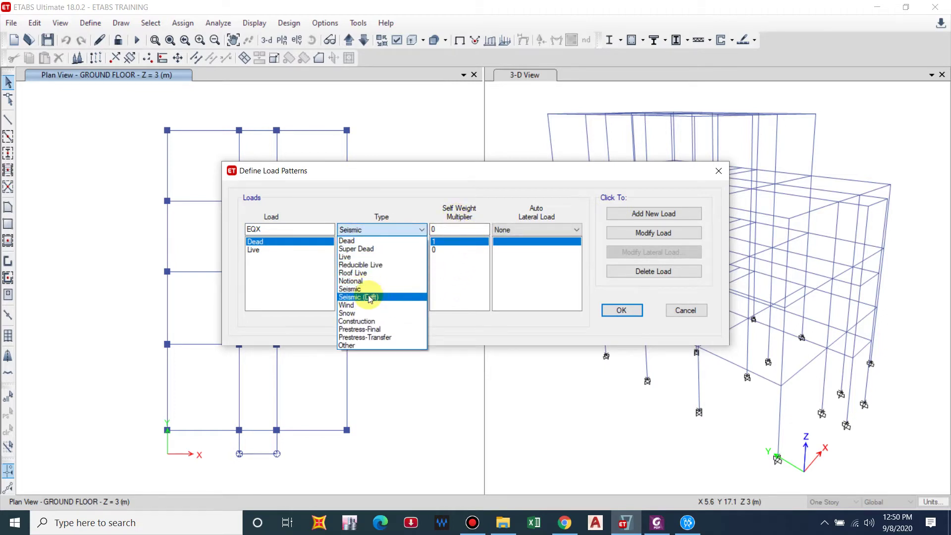
left_click(406, 229)
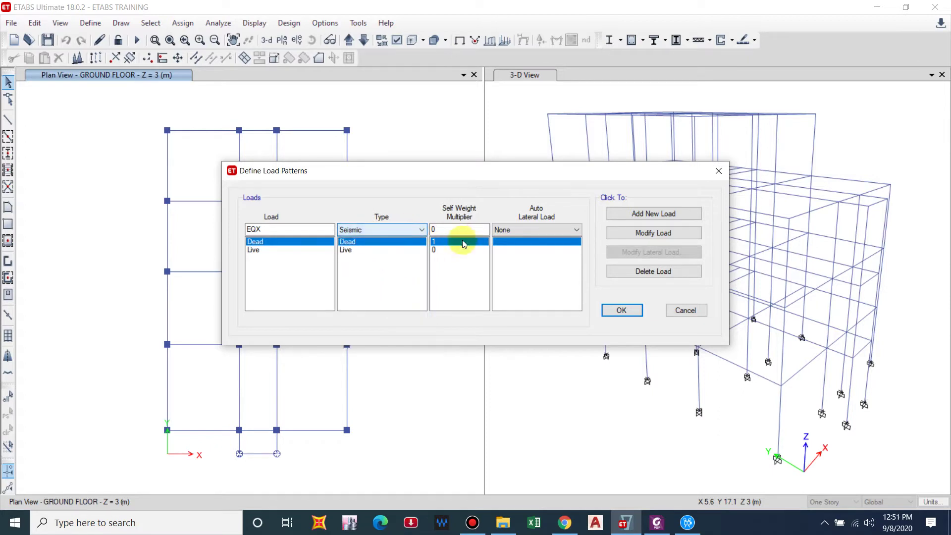
- Set the auto lateral load of EQX to IS 1893:2016 and add it as a new load pattern
left_click(514, 230)
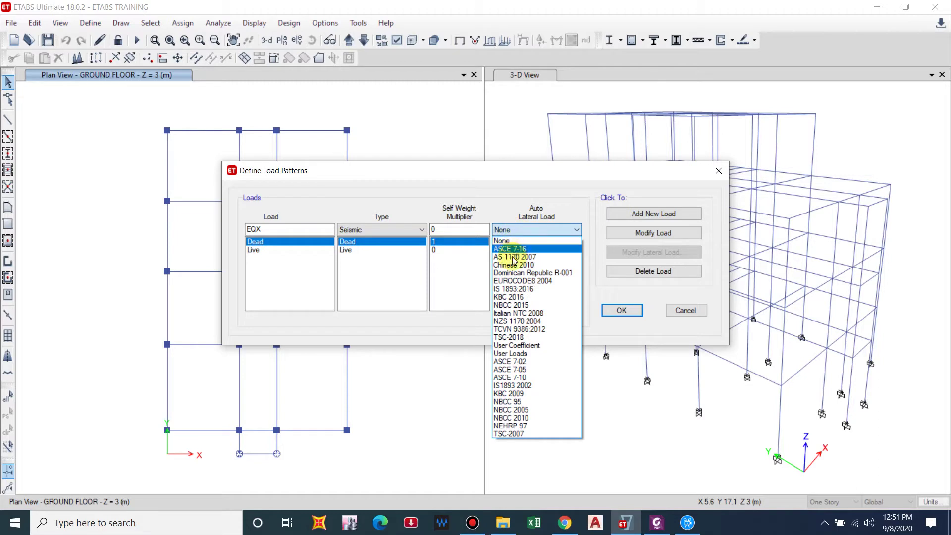
left_click(523, 290)
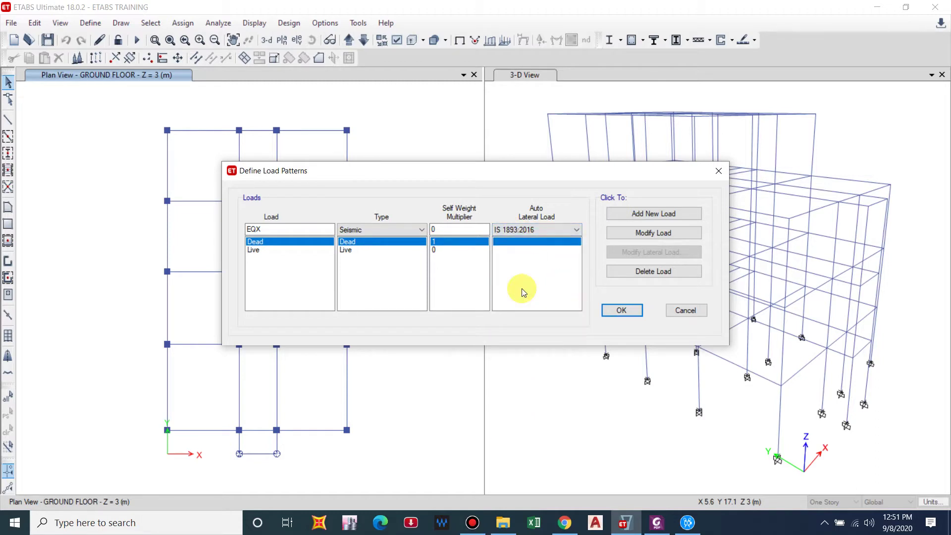
left_click(661, 215)
- Add a second seismic load pattern named EQY with the same IS 1893:2016 auto lateral load
left_click(314, 228)
key("BackSpace")
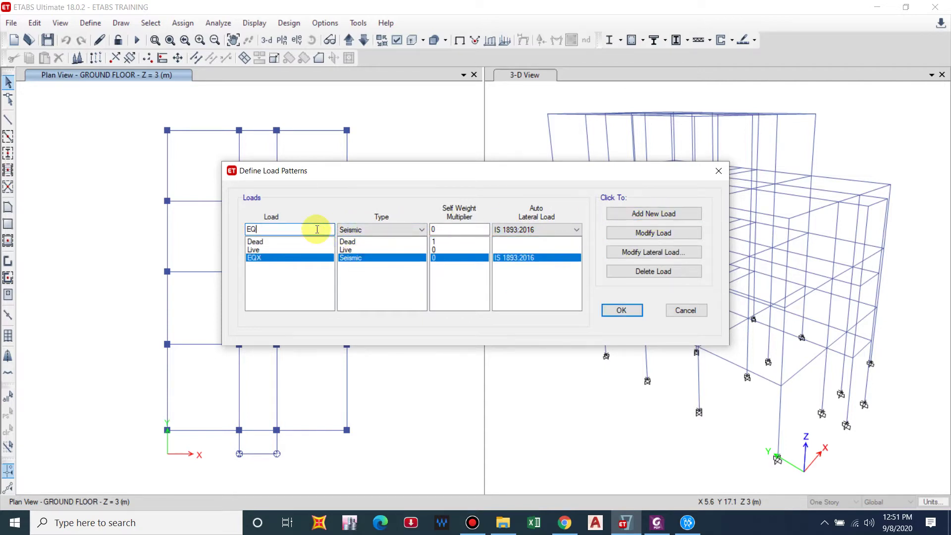
type("Y")
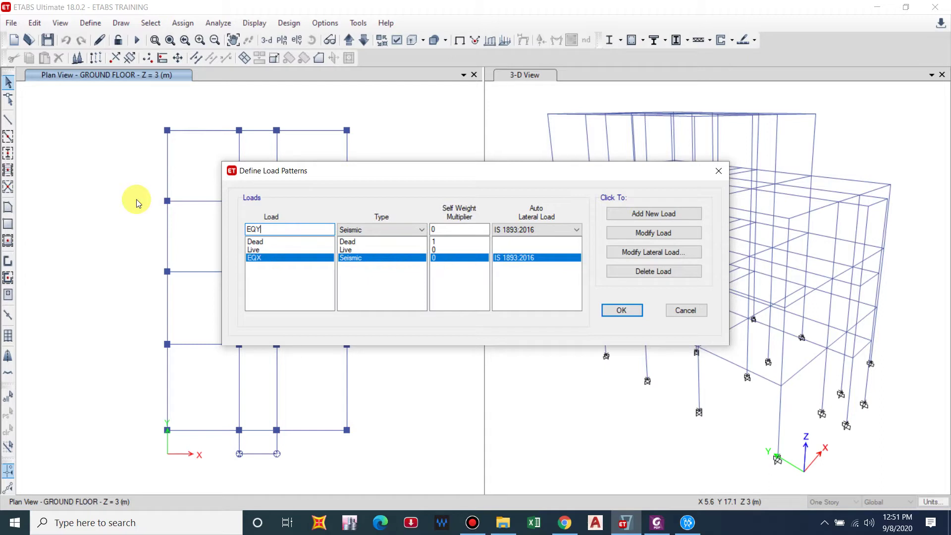
left_click(641, 215)
- Edit the lateral load of EQX and exclude the Y direction and both Y eccentricity options
left_click(311, 258)
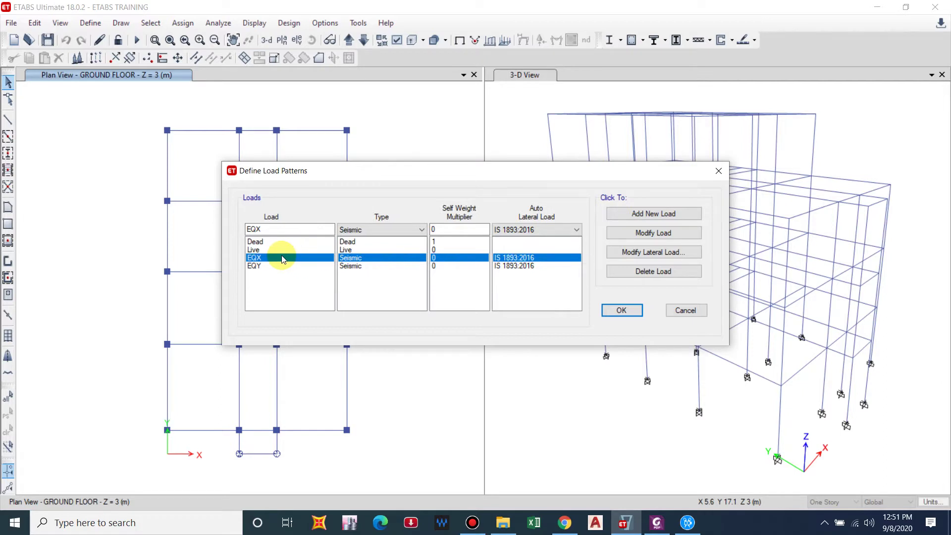
left_click(638, 253)
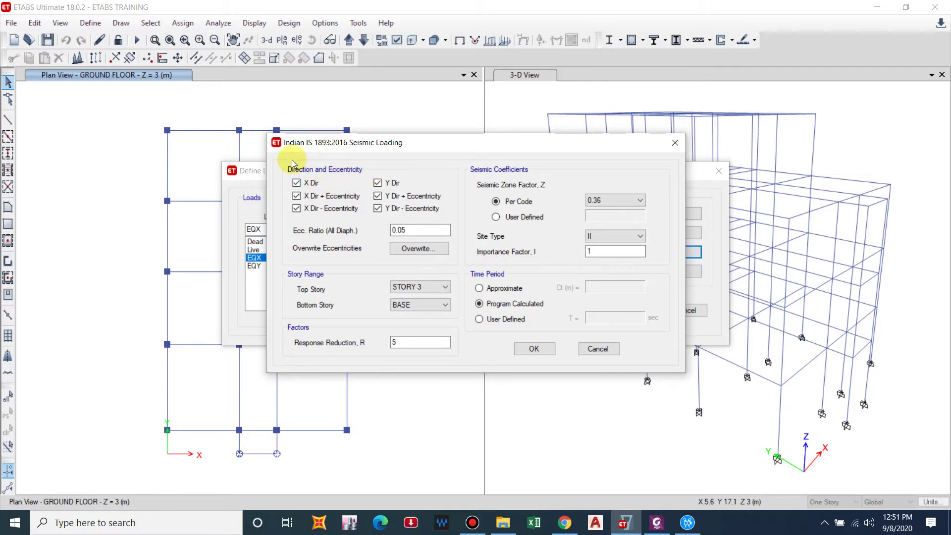
left_click(378, 183)
left_click(377, 196)
left_click(377, 209)
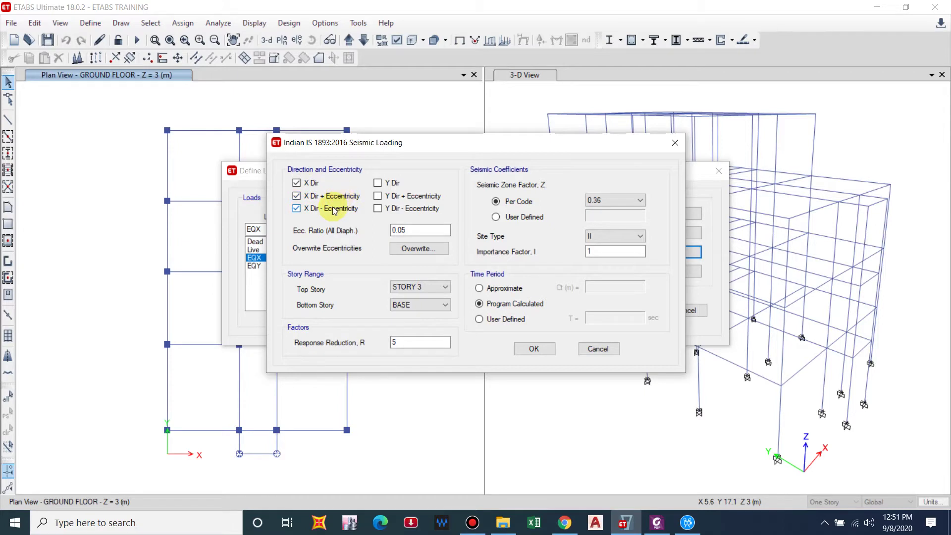
- Set the eccentricity ratio for all diaphragms to 0.05, keeping the X direction enabled
left_click(405, 232)
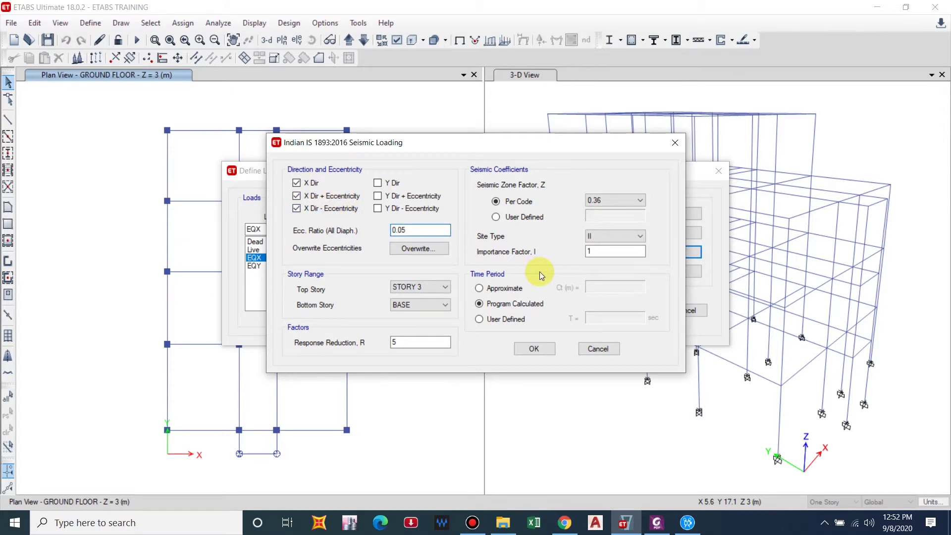
key("BackSpace")
type("7")
key("BackSpace")
type("8")
key("BackSpace")
type("5")
left_click(305, 183)
left_click(305, 183)
- Consult Table 9 of the IS 1893 (Part 1) : 2016 PDF in Foxit PhantomPDF and set the response reduction factor R to 5 in ETABS
double_click(414, 342)
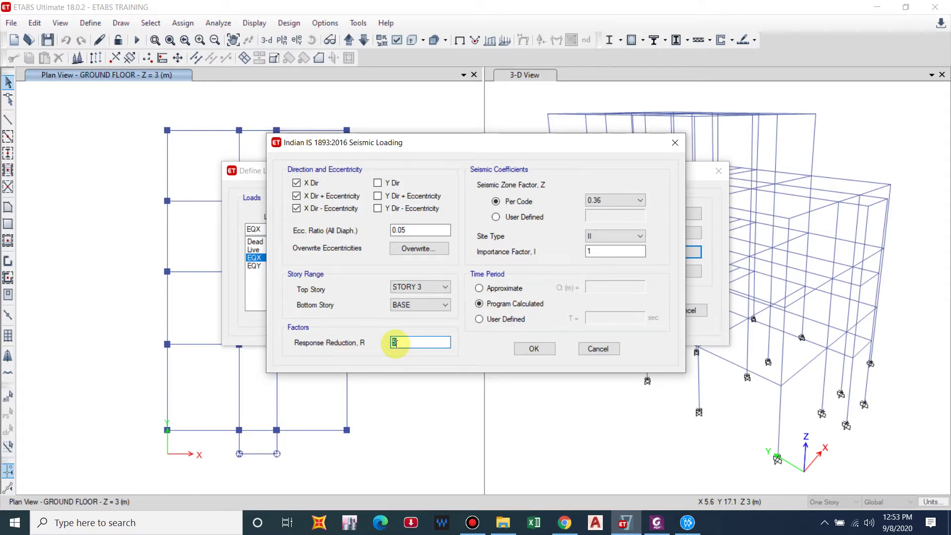
key("alt+Tab")
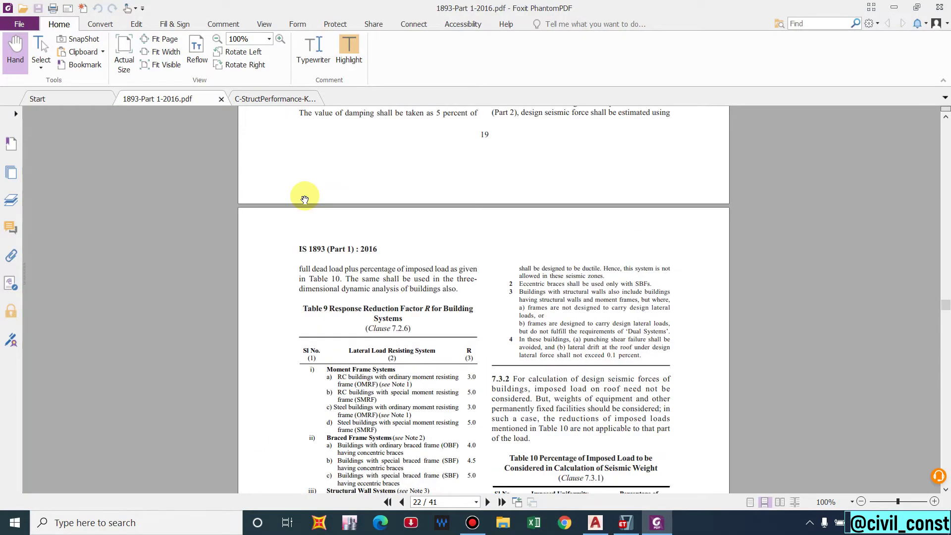
scroll(314, 229, "down", 3)
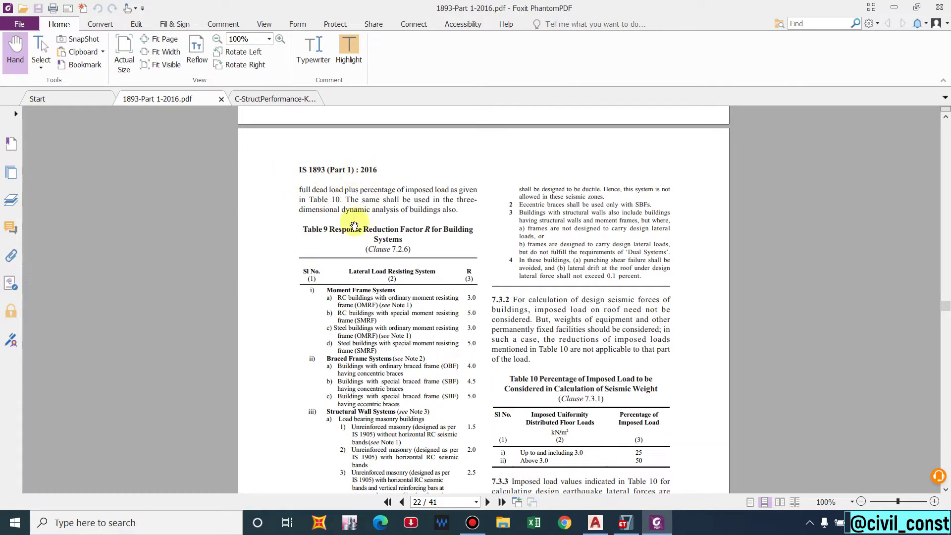
scroll(421, 232, "down", 1)
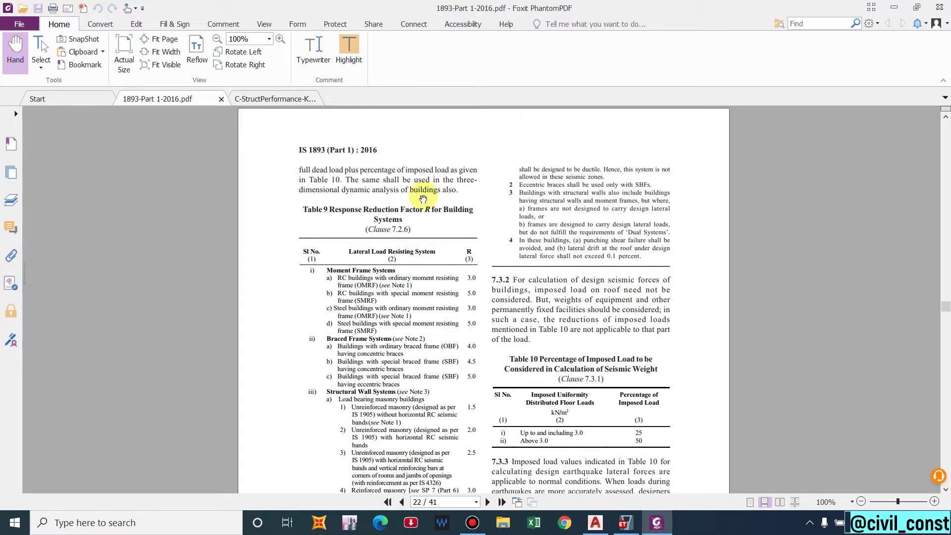
scroll(400, 290, "down", 1)
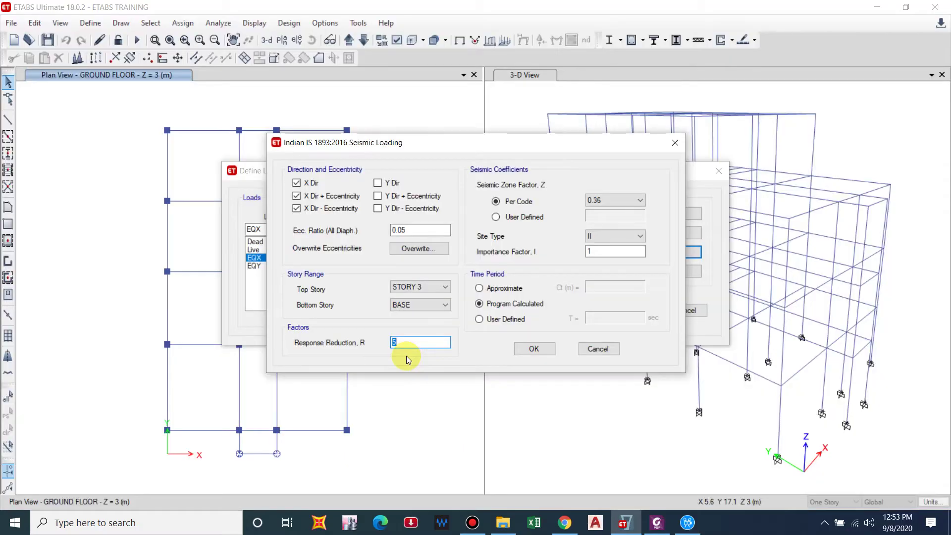
type("5")
- Keep the per-code seismic zone factor at 0.36 and site type II, and set the importance factor to 1
left_click(607, 204)
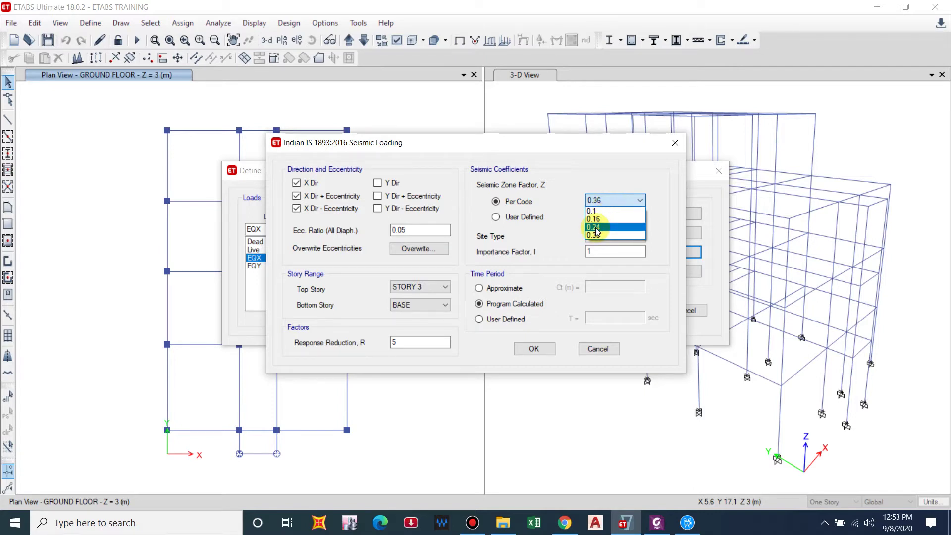
left_click(610, 201)
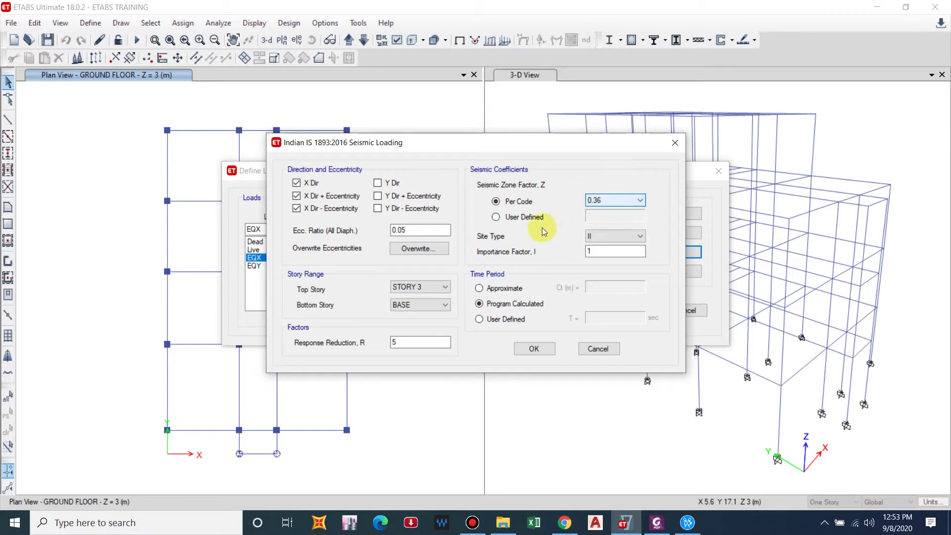
left_click(588, 236)
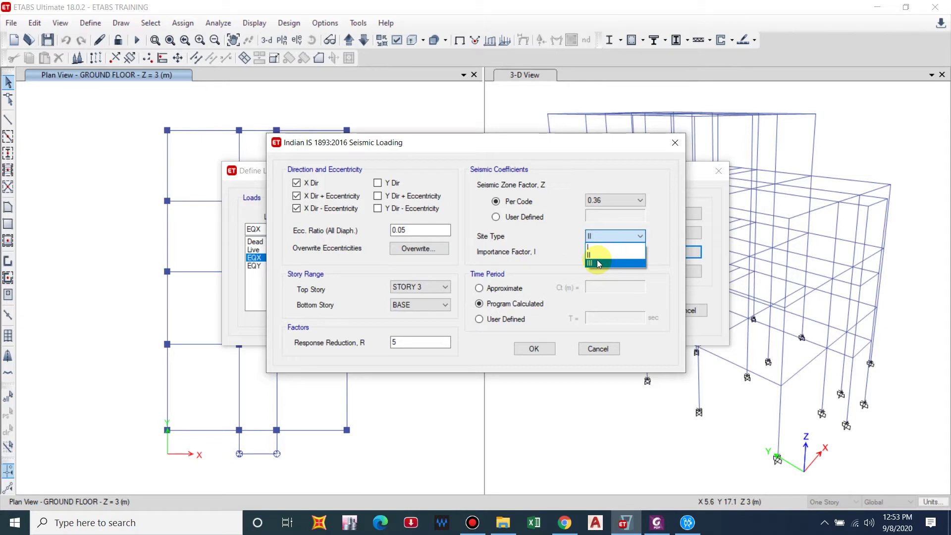
left_click(607, 231)
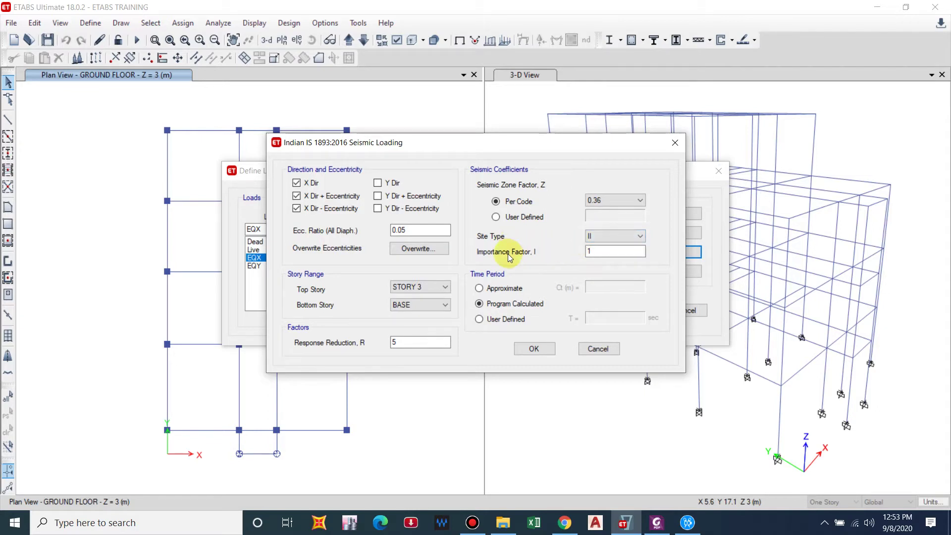
double_click(588, 253)
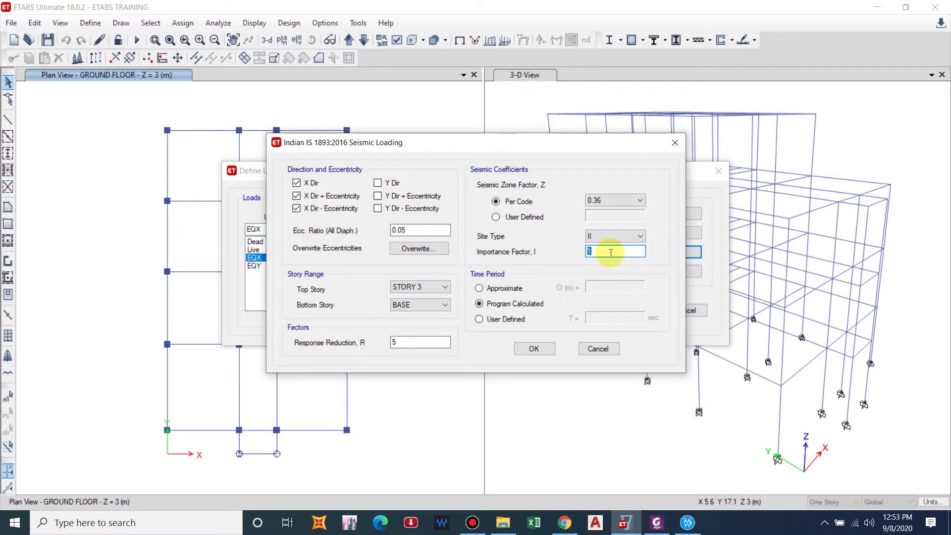
type("1")
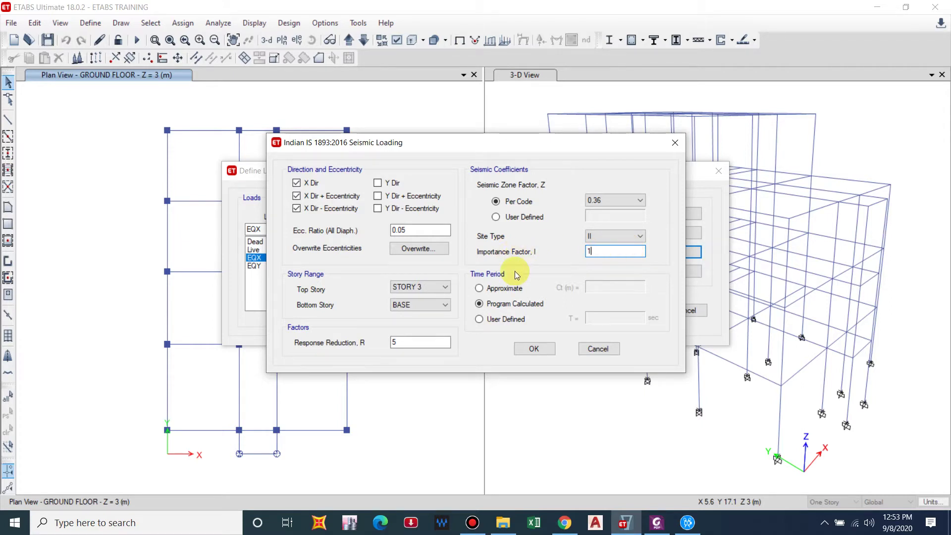
- Go through the time period options for EQX and choose the Approximate method
left_click(506, 288)
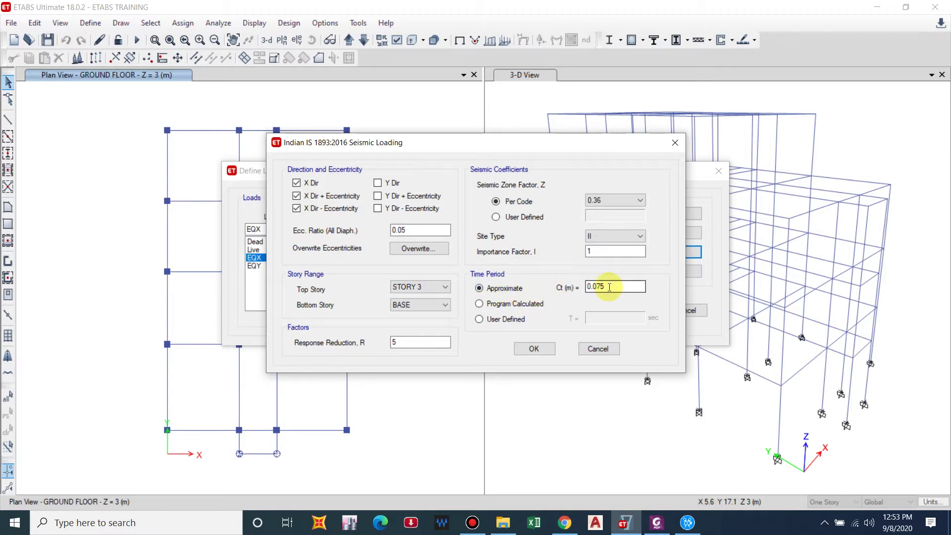
left_click(515, 304)
left_click(504, 319)
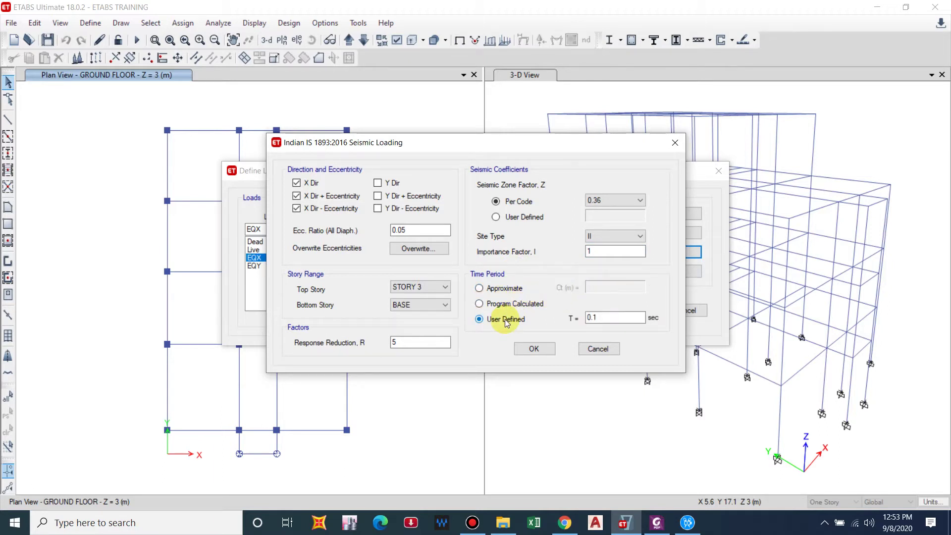
left_click(507, 292)
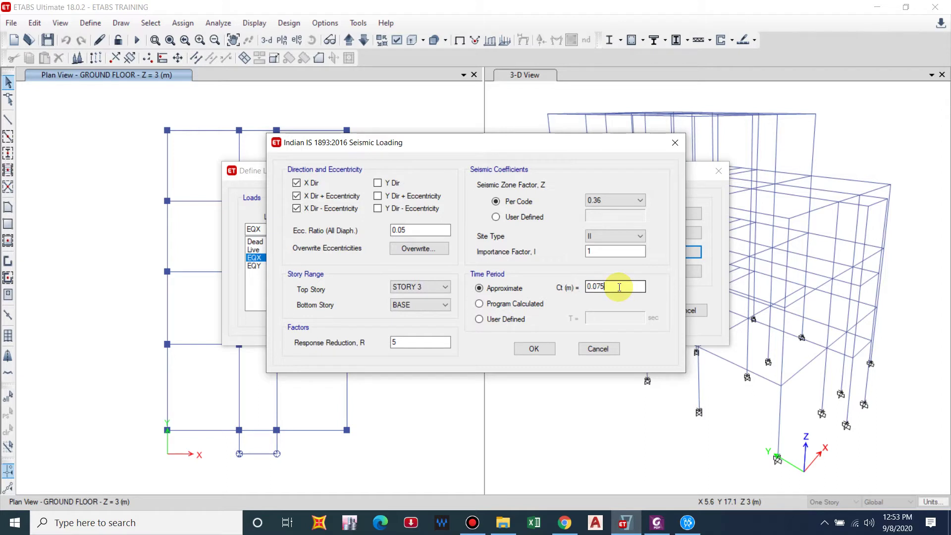
- Check the Ct coefficient against the approximate period expressions in clause 7.6.2 of the IS 1893 PDF in Foxit PhantomPDF, and return to ETABS
left_click_drag(618, 287, 570, 287)
left_click(657, 523)
scroll(418, 265, "up", 2)
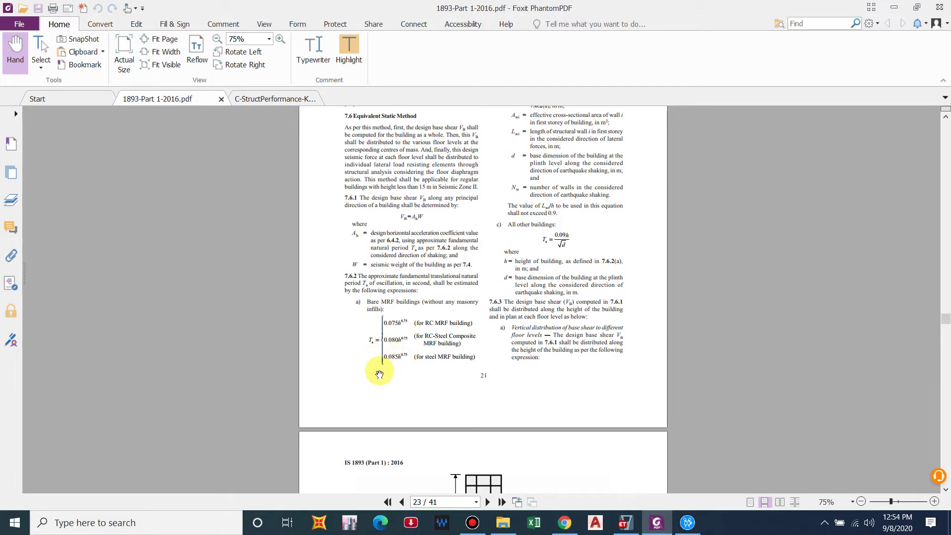
mouse_move(625, 524)
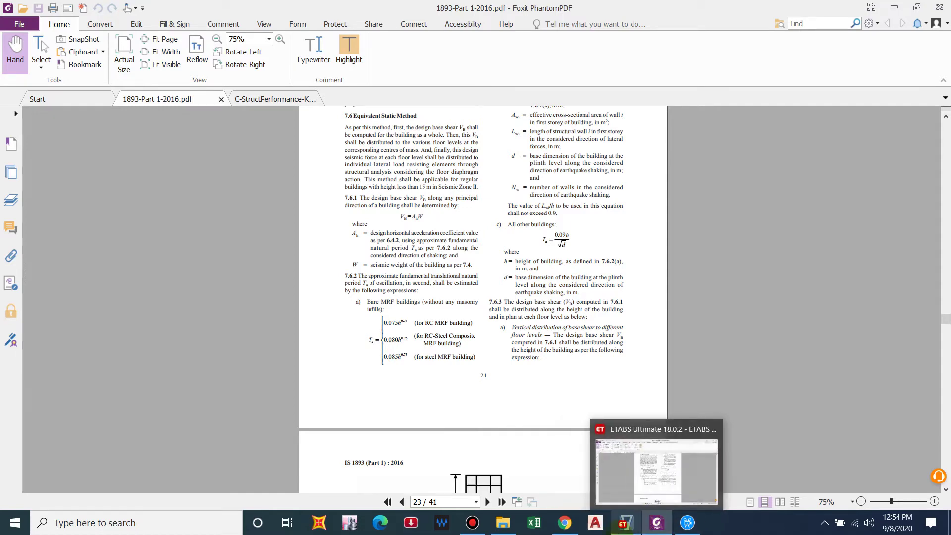
left_click(644, 465)
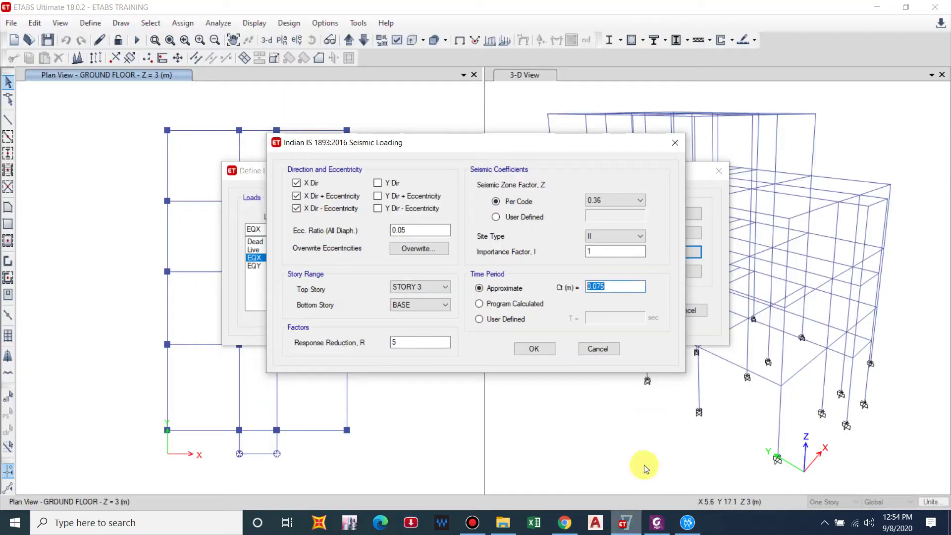
- Choose a user-defined time period for EQX, consult the period expressions in clause 7.6.2 of the IS 1893 PDF in Foxit PhantomPDF, and return to ETABS
left_click(613, 292)
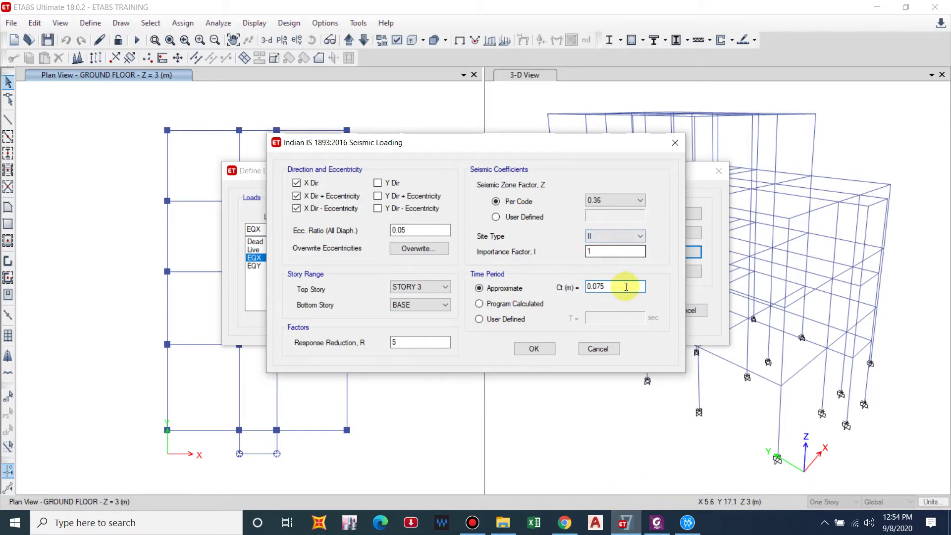
left_click(515, 317)
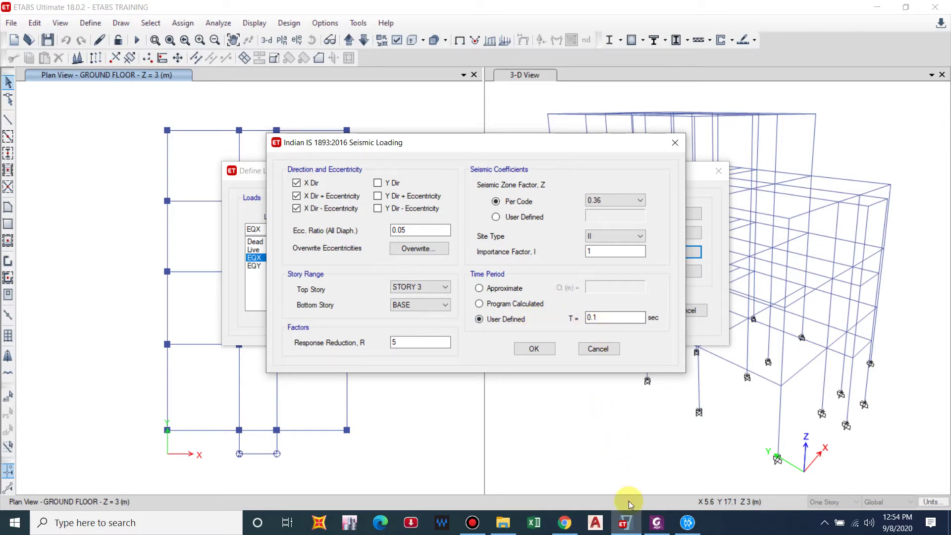
left_click(657, 522)
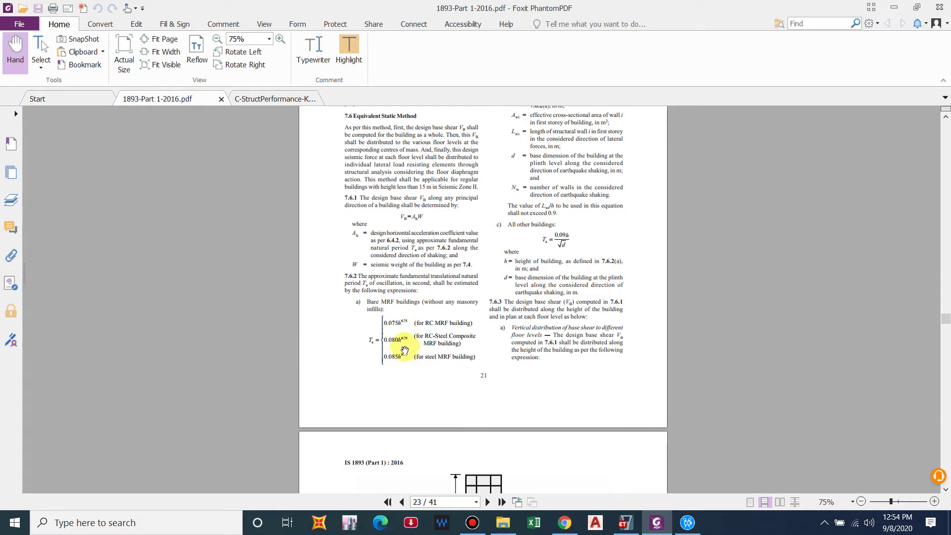
left_click(625, 523)
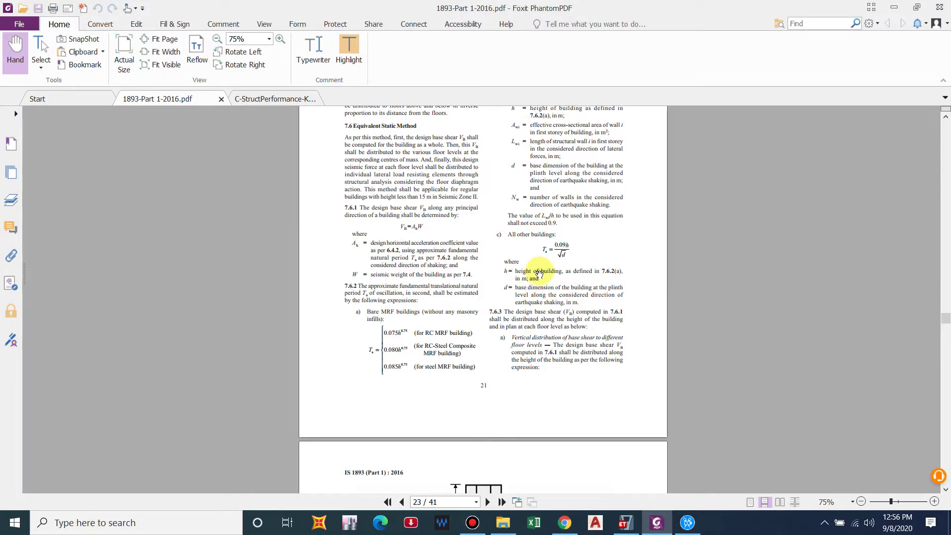
scroll(547, 281, "up", 1)
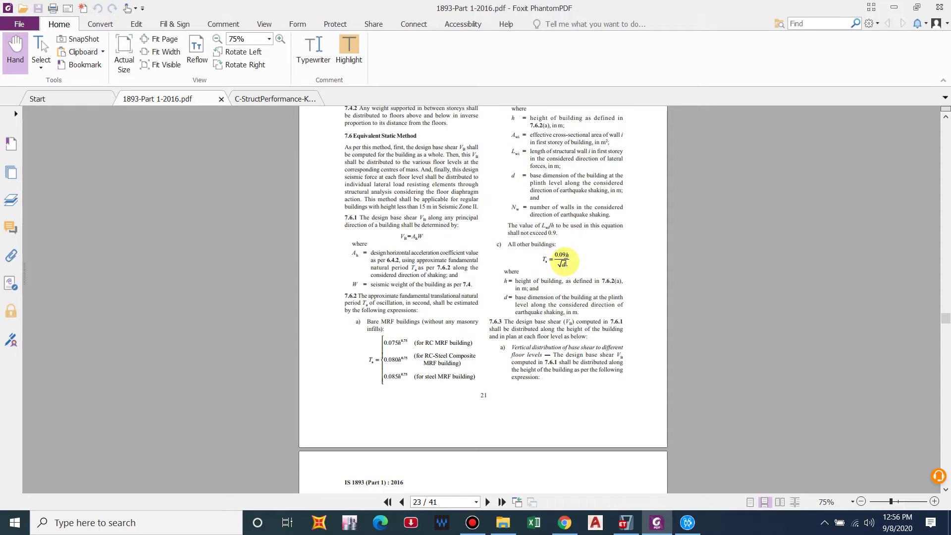
key("alt+Tab")
- Try to enter the EQX time period T from the 0.09h/√d expression as 0.09*12/, and dismiss the entry
type("0.09*")
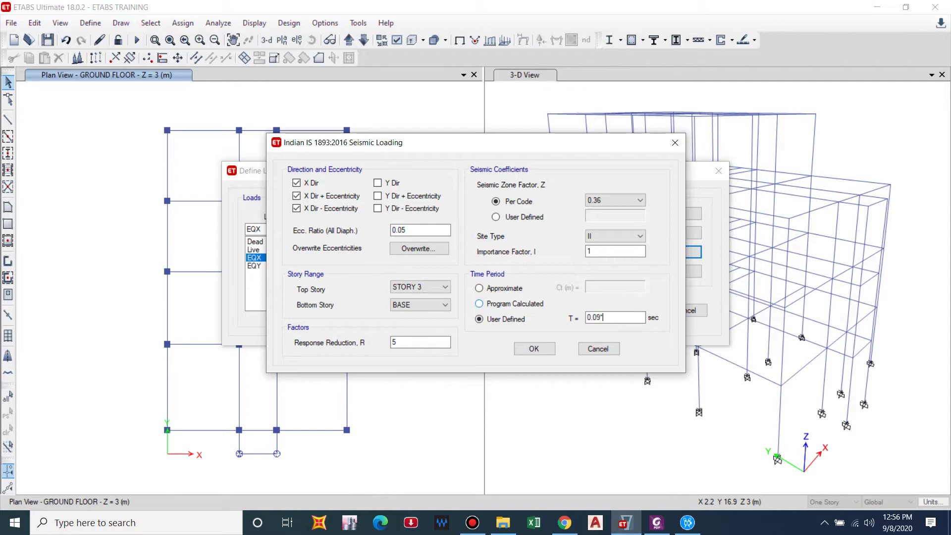
type("12/")
left_click(656, 522)
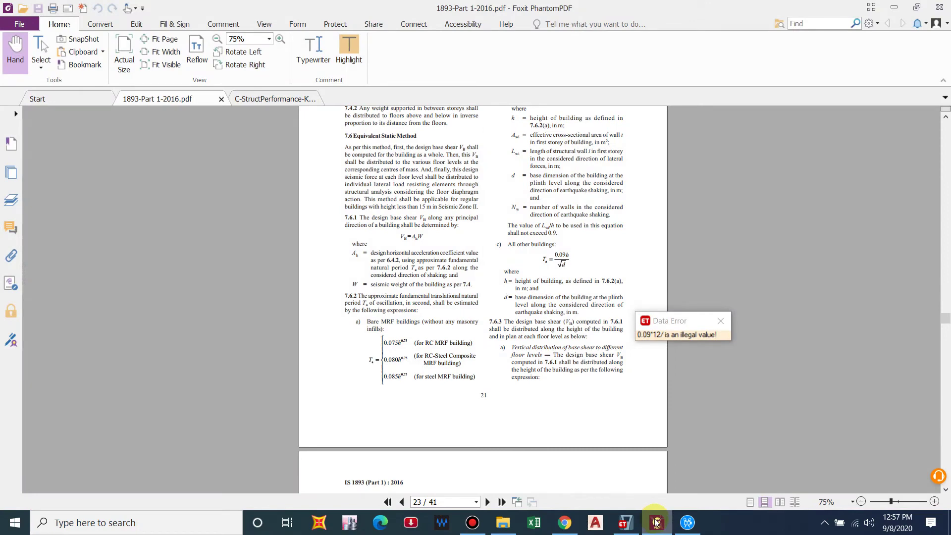
left_click(656, 522)
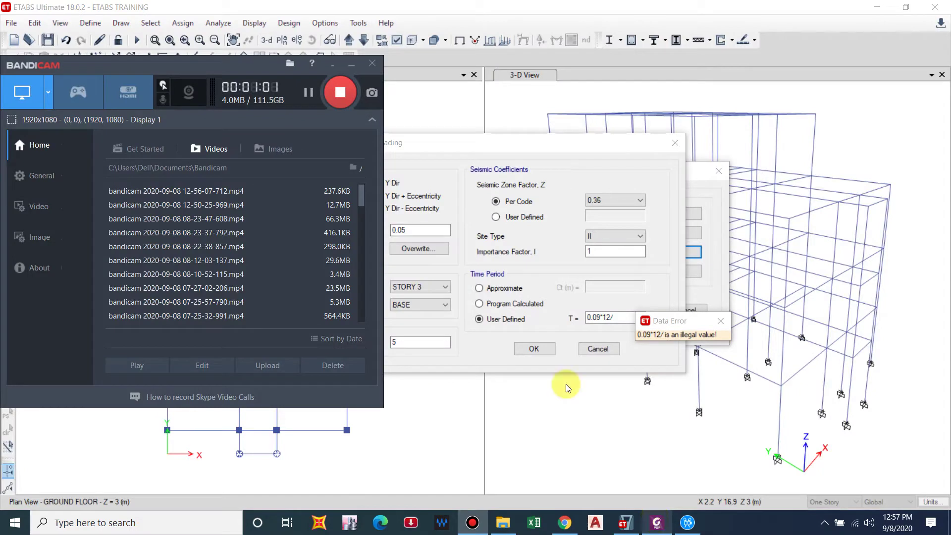
left_click(372, 6)
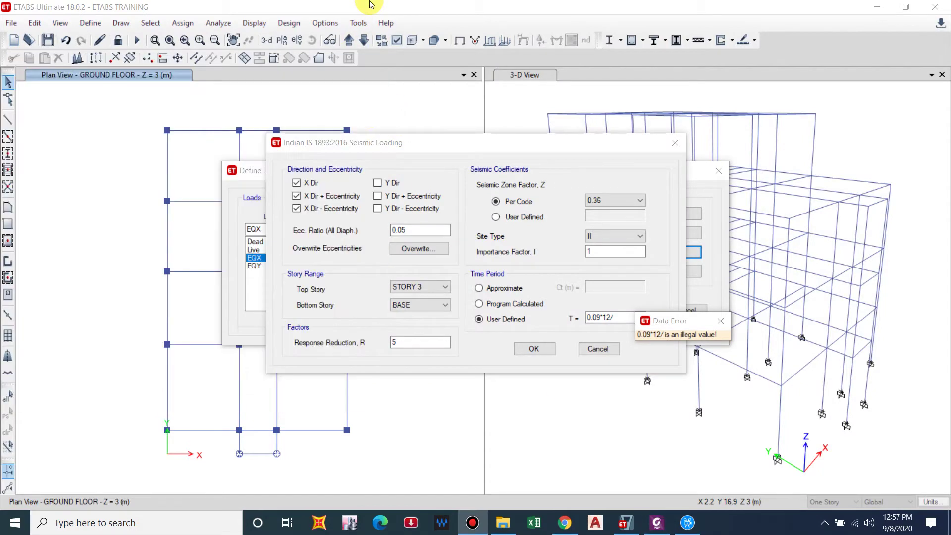
left_click(720, 321)
type("0.4836")
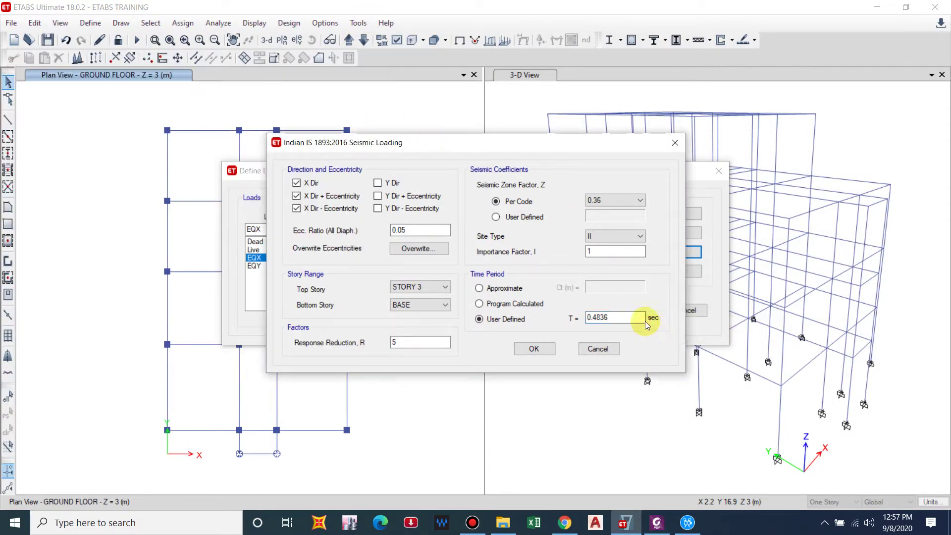
- Calculate the user-defined time period T for EQX by entering the expression 0.075*12^0.75
type("0.1")
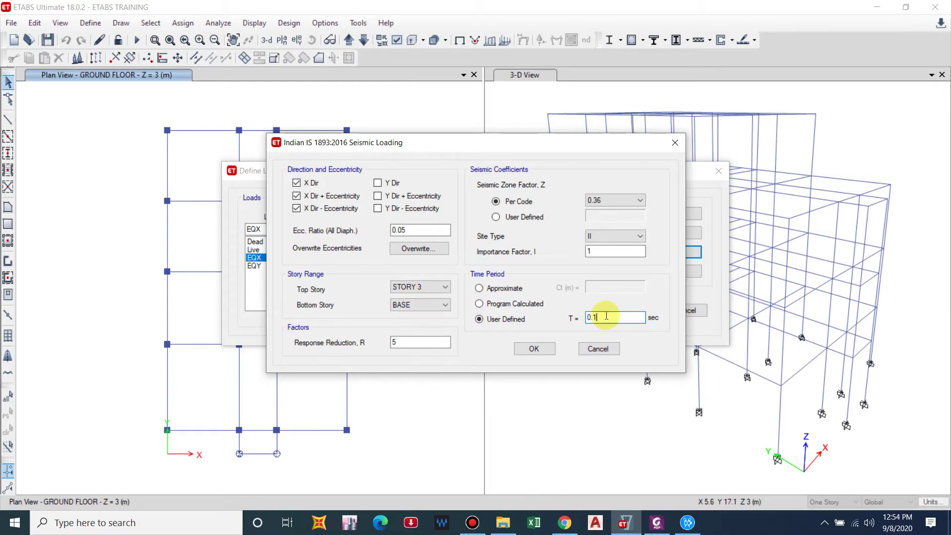
key("BackSpace")
type("075")
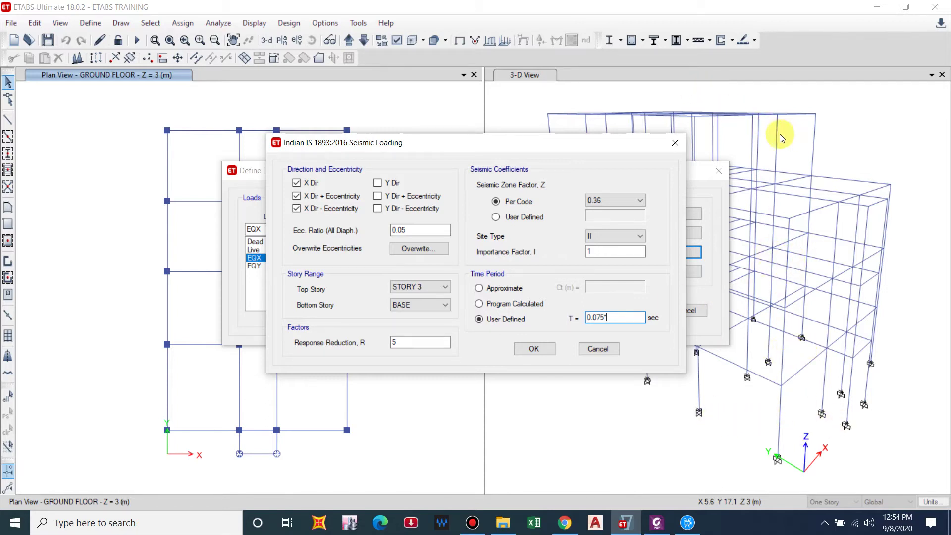
type("*12^0.75")
key("Return")
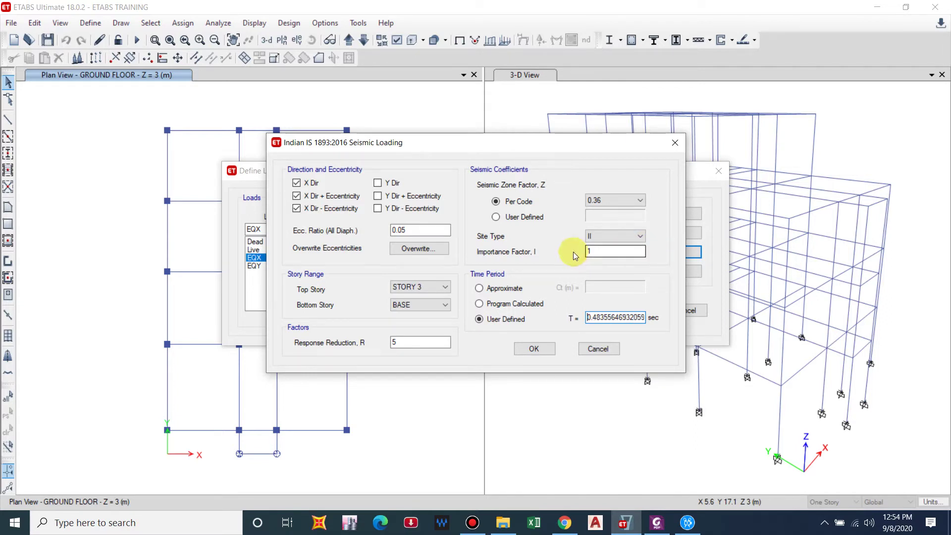
- Compare the time period methods for EQX, select Approximate with Ct 0.075 m, and accept the seismic loading
left_click(505, 290)
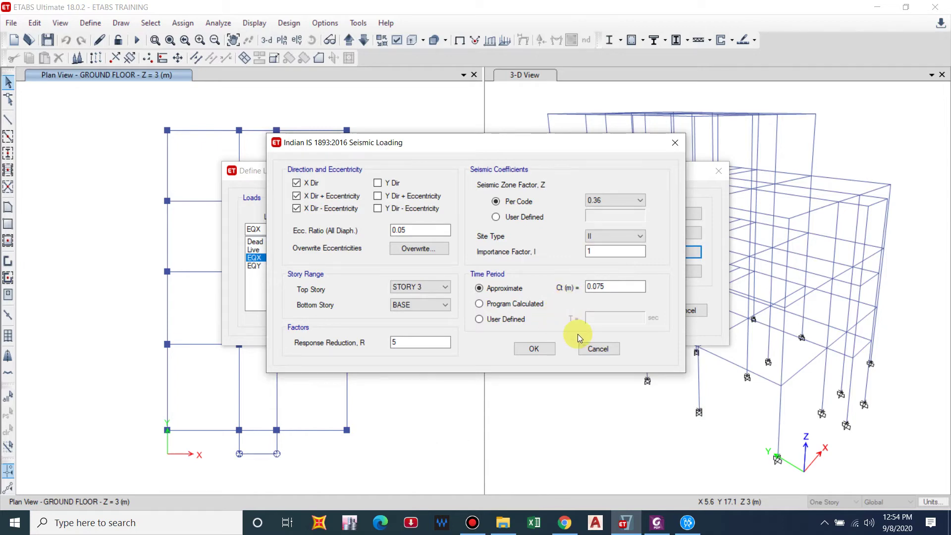
left_click(531, 308)
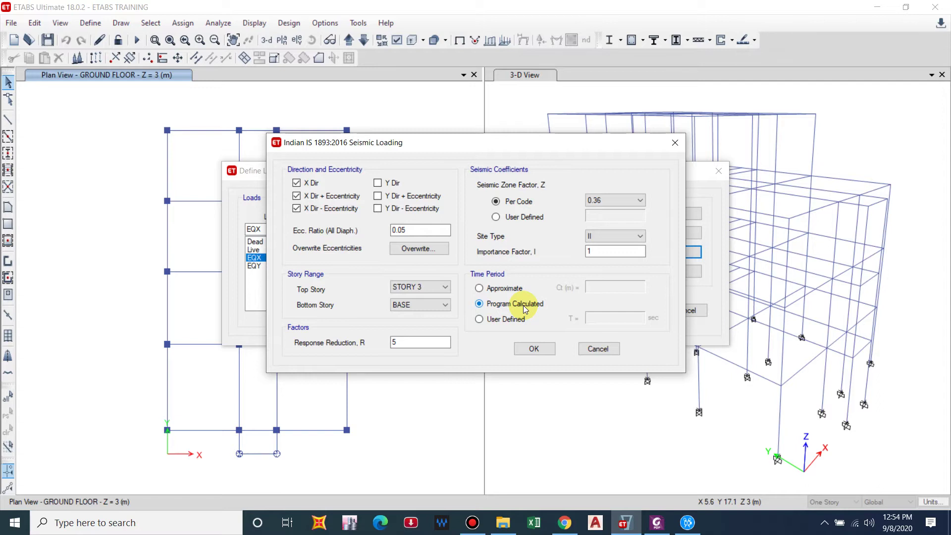
left_click(505, 319)
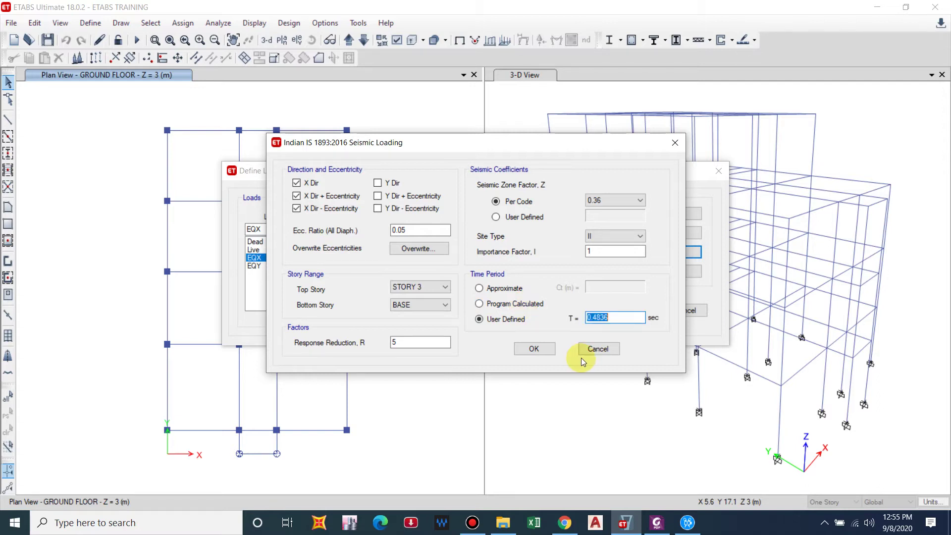
left_click(504, 288)
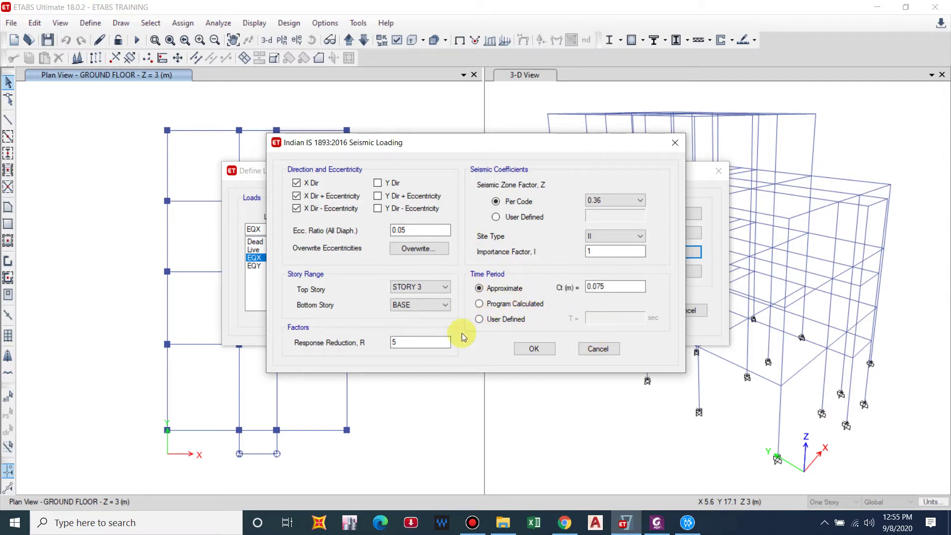
left_click(536, 349)
- Modify the lateral load of EQY so it acts only in the Y direction with its positive and negative eccentricities
left_click(269, 266)
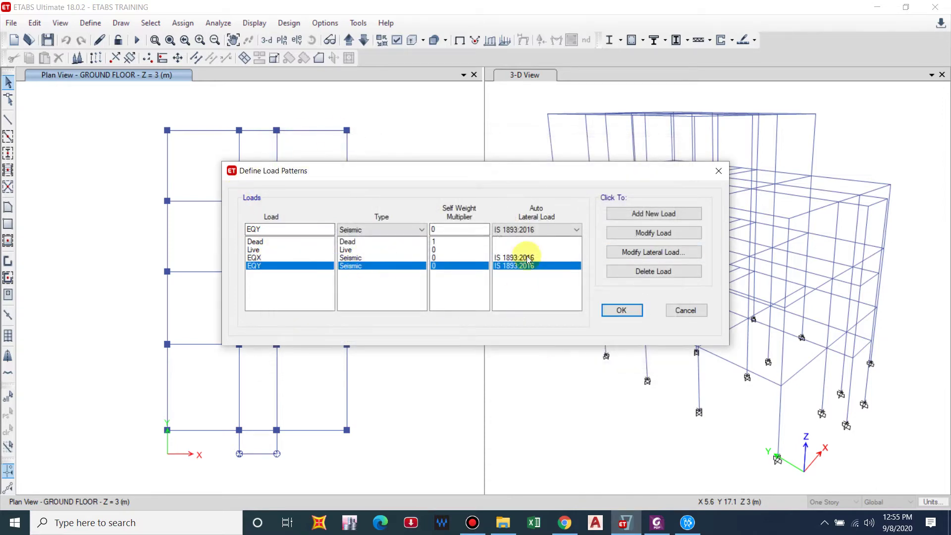
left_click(642, 252)
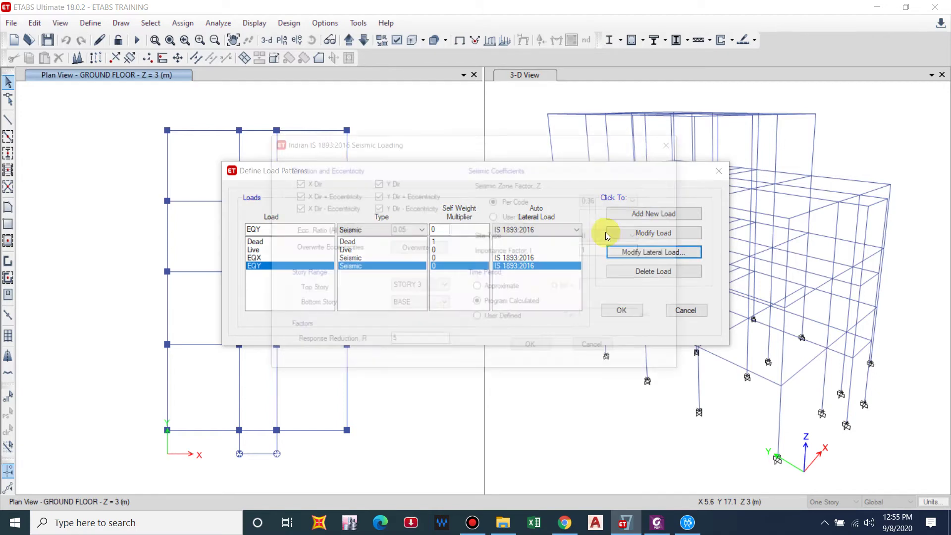
left_click(296, 183)
left_click(297, 196)
left_click(297, 208)
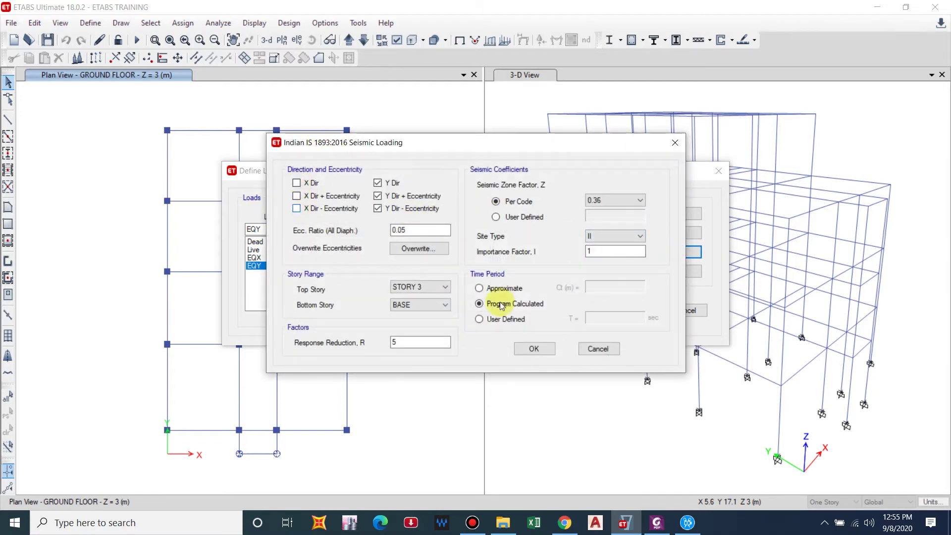
- Set the EQY time period to Approximate with Ct 0.075 m and accept the load pattern definitions
left_click(505, 289)
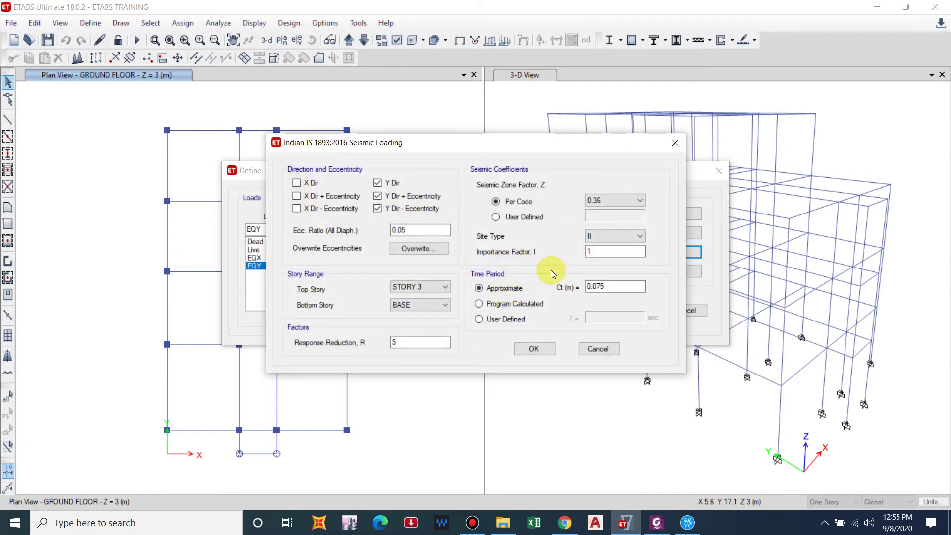
left_click(533, 348)
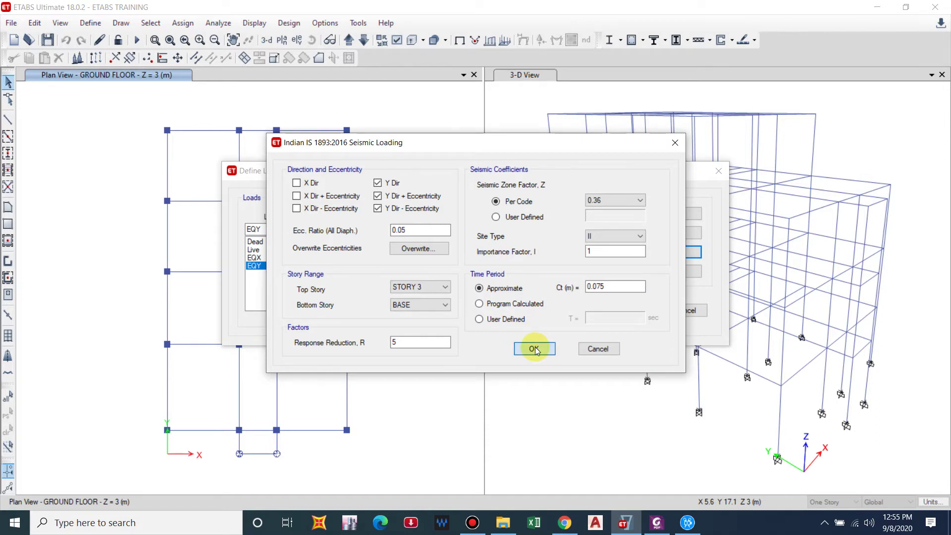
left_click(534, 348)
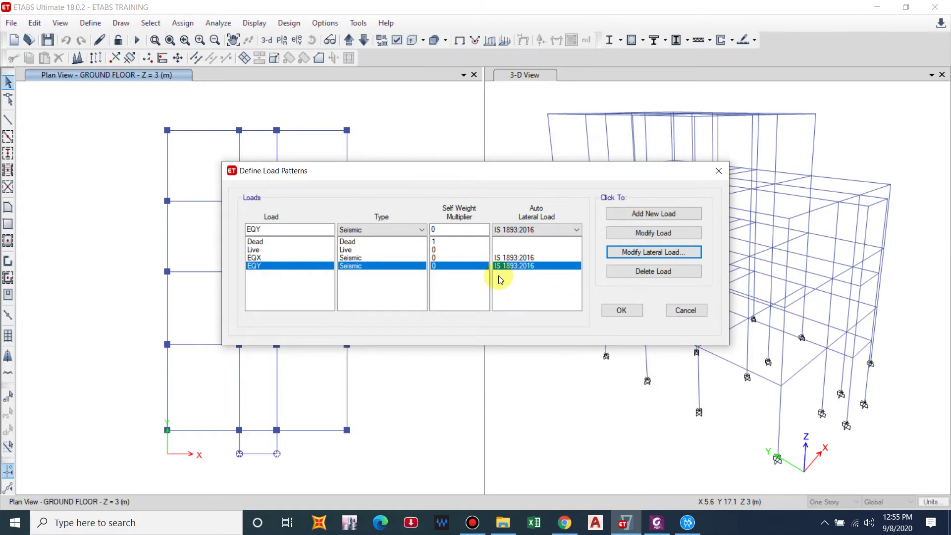
left_click(413, 268)
left_click(620, 310)
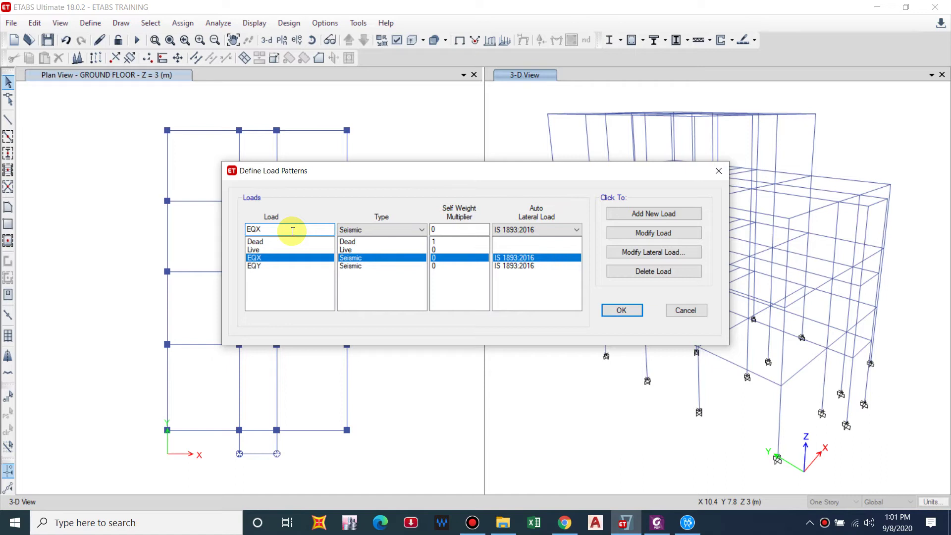
- Rename the load pattern EQX as EQX NBC and change its auto lateral load to User Coefficient
type("NB")
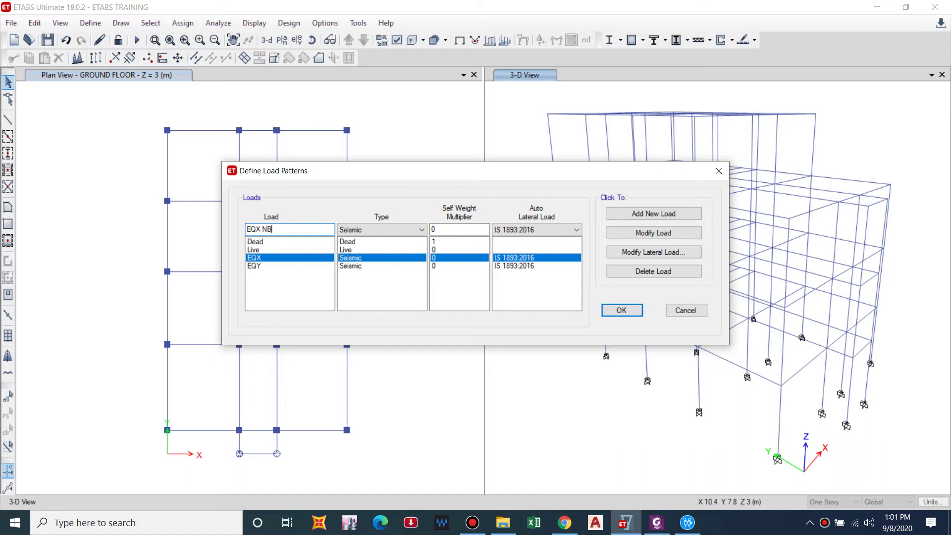
type("C")
left_click(388, 230)
left_click(387, 230)
left_click(493, 230)
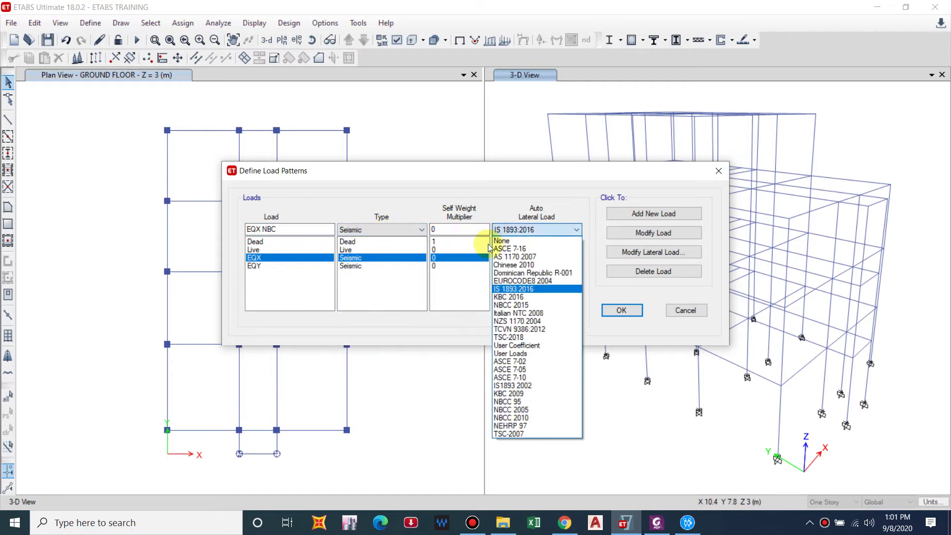
left_click(518, 345)
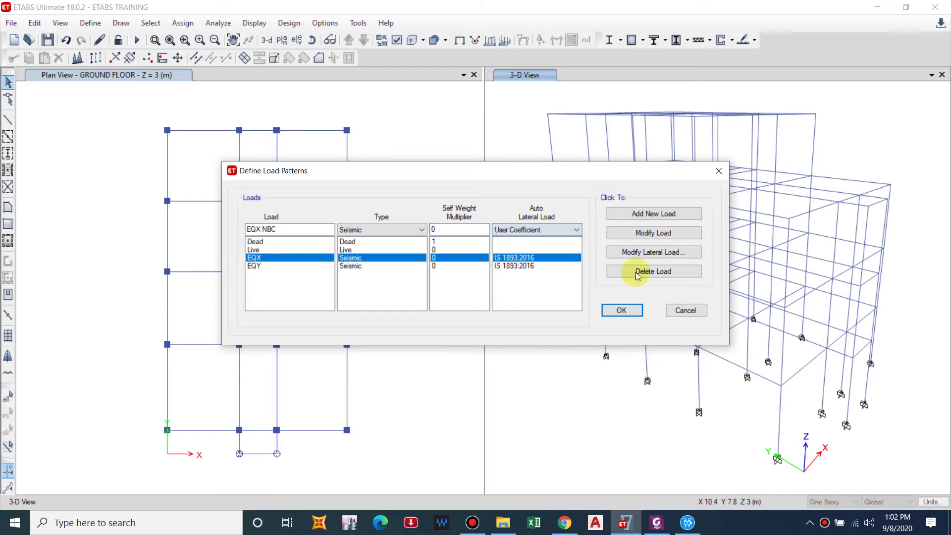
left_click(650, 238)
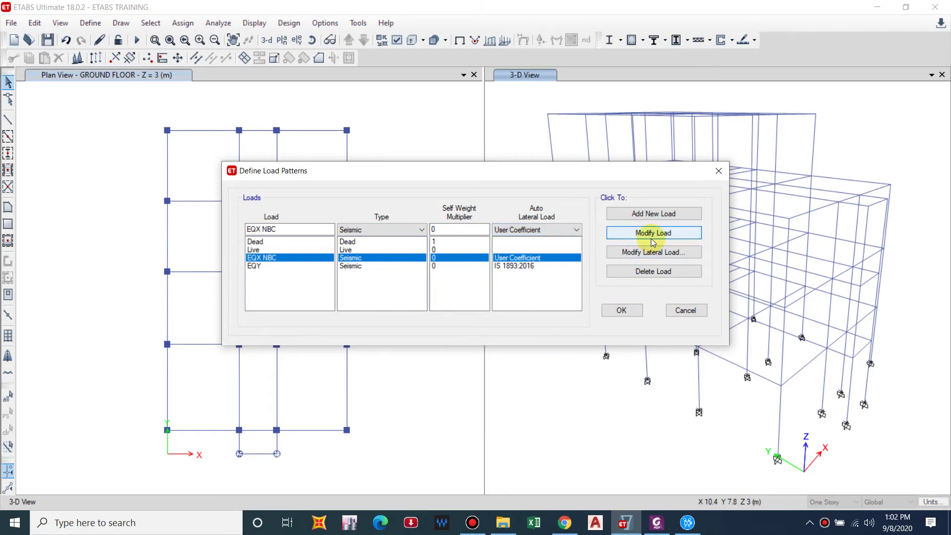
- Rename the load pattern EQY as EQY nbc and change its auto lateral load to User Coefficient
left_click(539, 266)
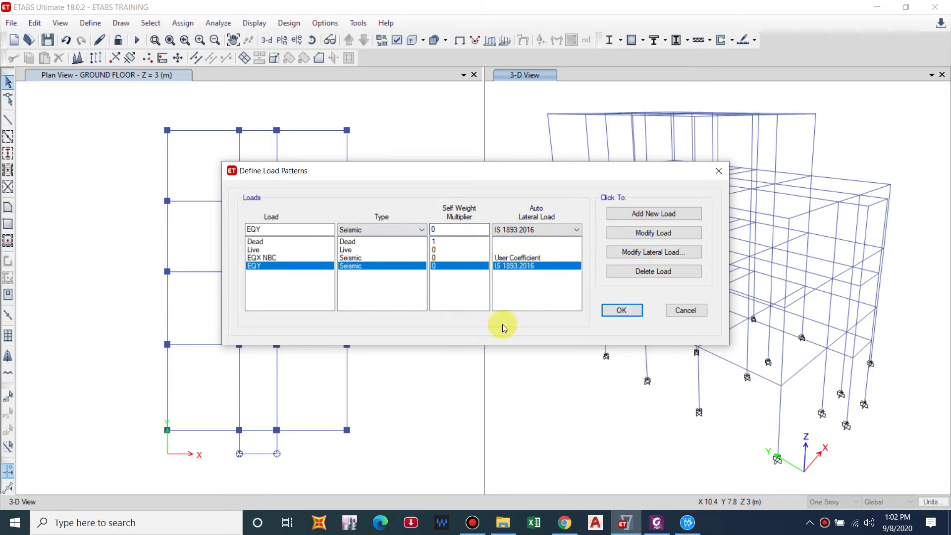
left_click(515, 230)
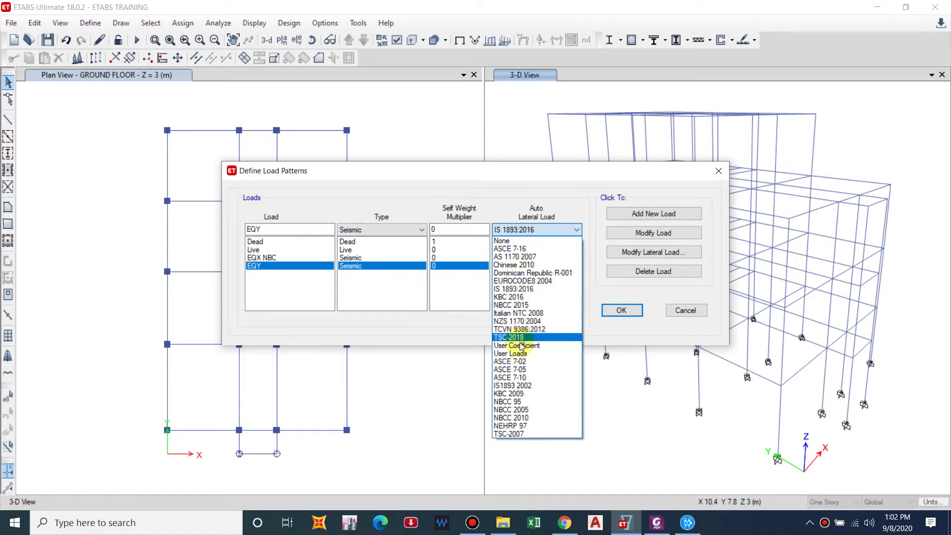
left_click(516, 345)
left_click(292, 231)
type("nbc")
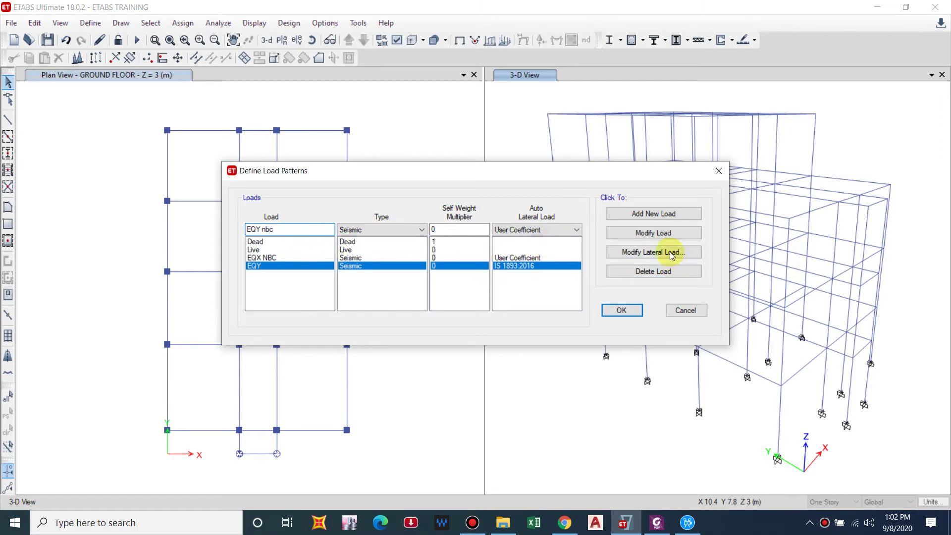
left_click(651, 234)
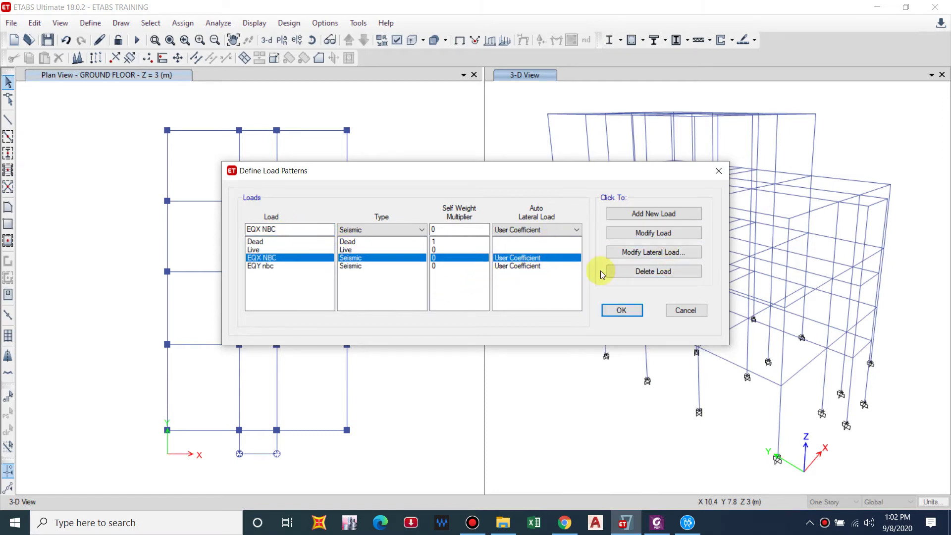
- Open the lateral load settings of EQX NBC, and in Foxit PhantomPDF examine the structural performance factor K in Table 8.2 of NBC 105
left_click(637, 255)
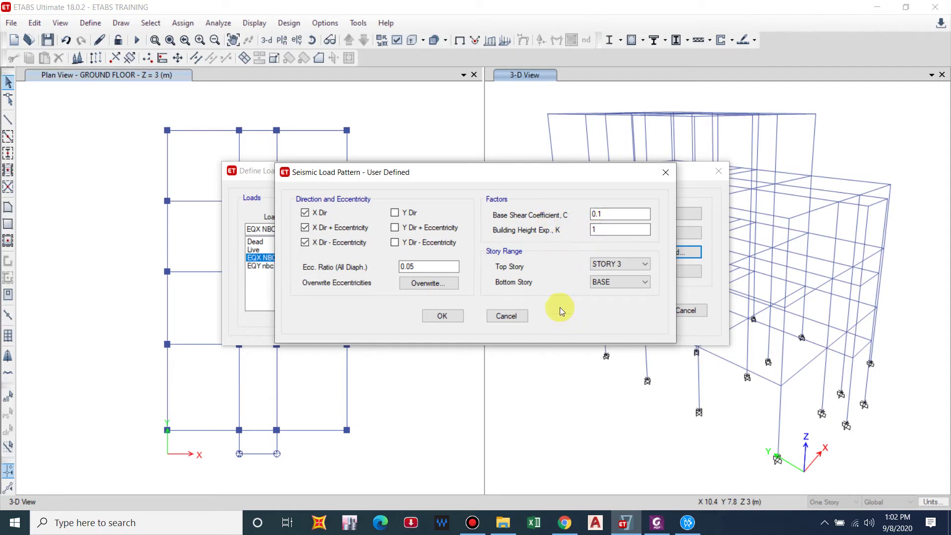
key("alt+Tab")
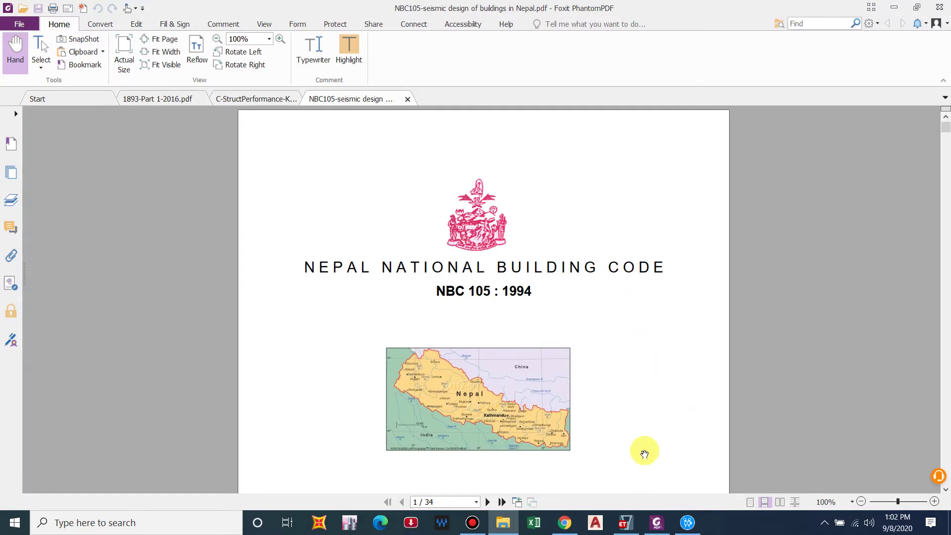
scroll(472, 252, "down", 2)
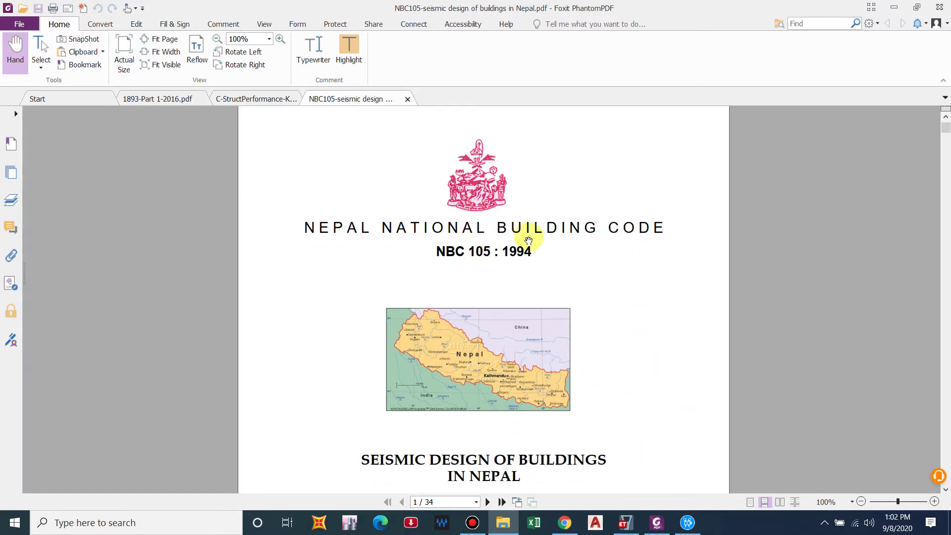
scroll(526, 238, "down", 5)
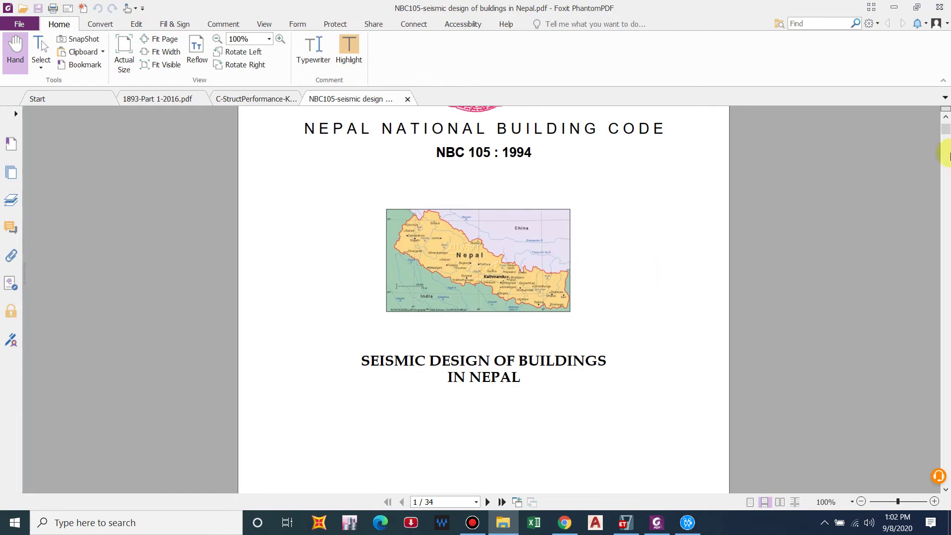
left_click_drag(946, 134, 896, 435)
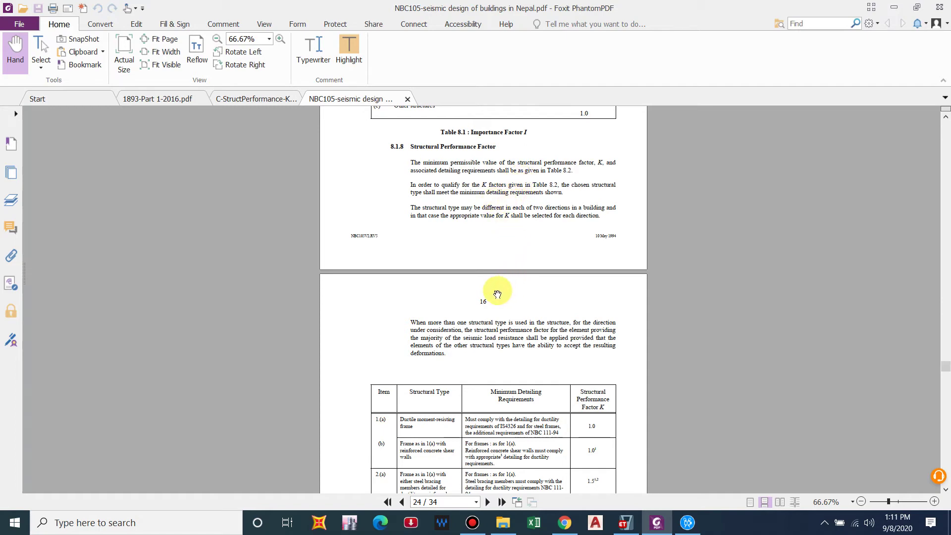
scroll(497, 294, "down", 1)
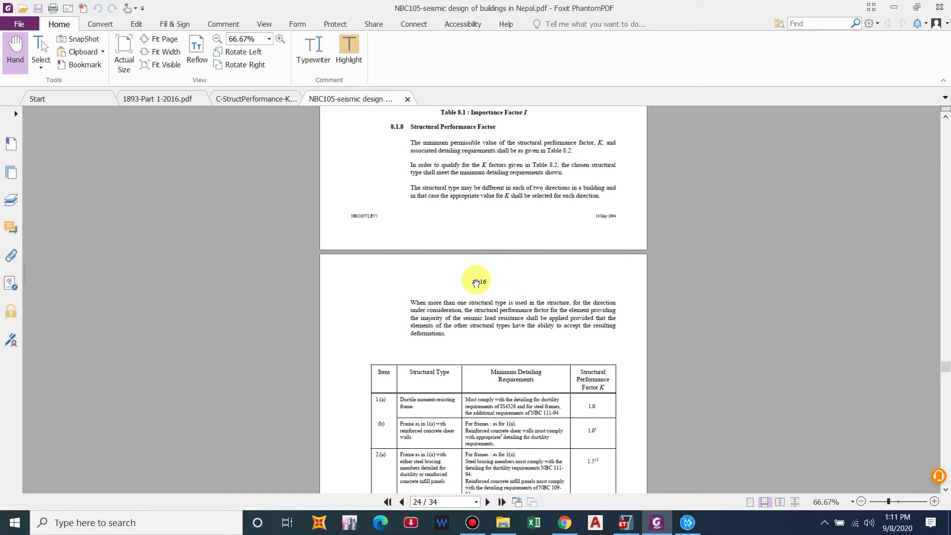
scroll(476, 342, "down", 2)
scroll(431, 346, "down", 2)
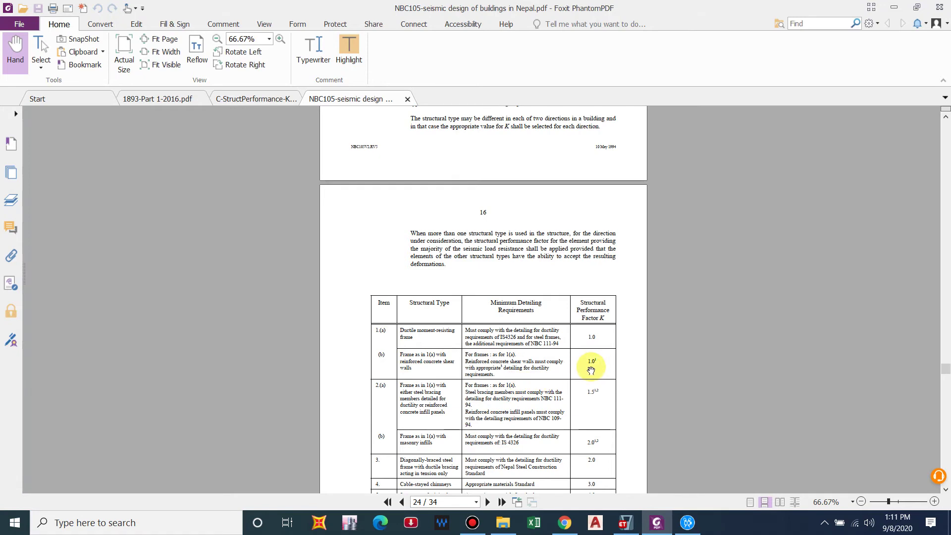
scroll(590, 369, "down", 1)
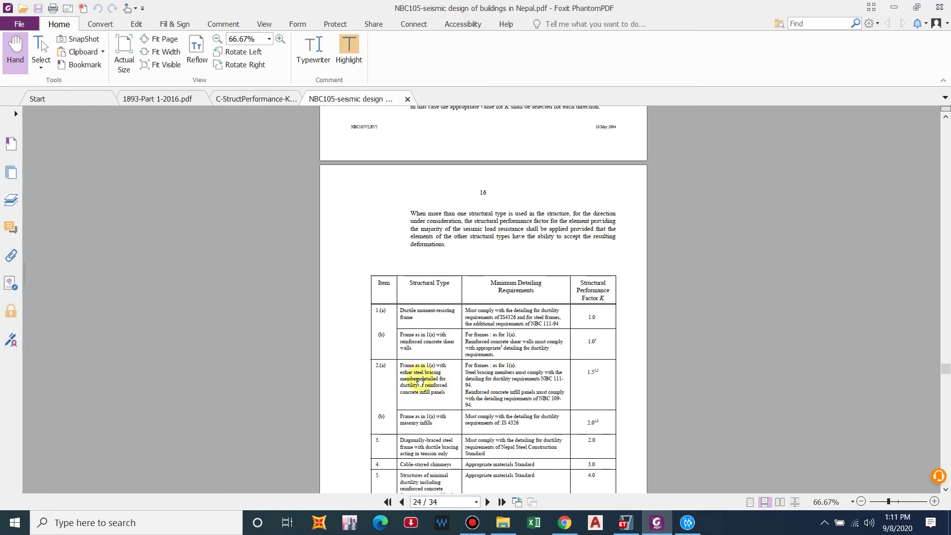
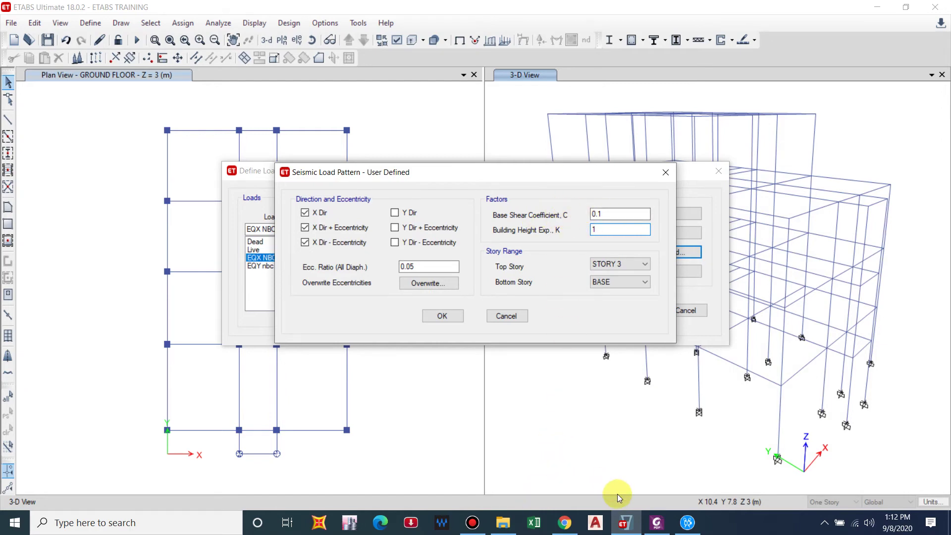
- In the NBC 105 PDF, examine the design horizontal seismic coefficient formula Cd = CZIK and the site subsoil categories
left_click(656, 522)
scroll(609, 377, "up", 20)
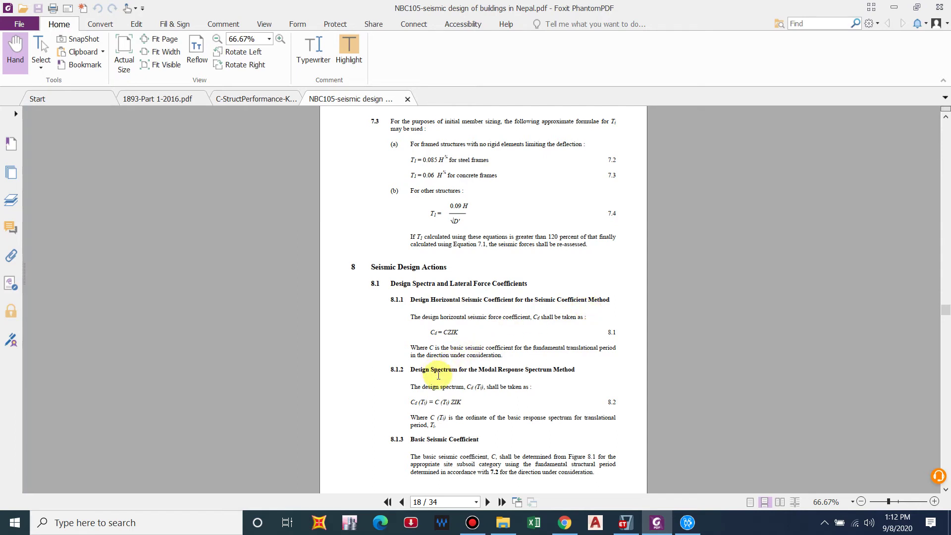
scroll(438, 376, "down", 1)
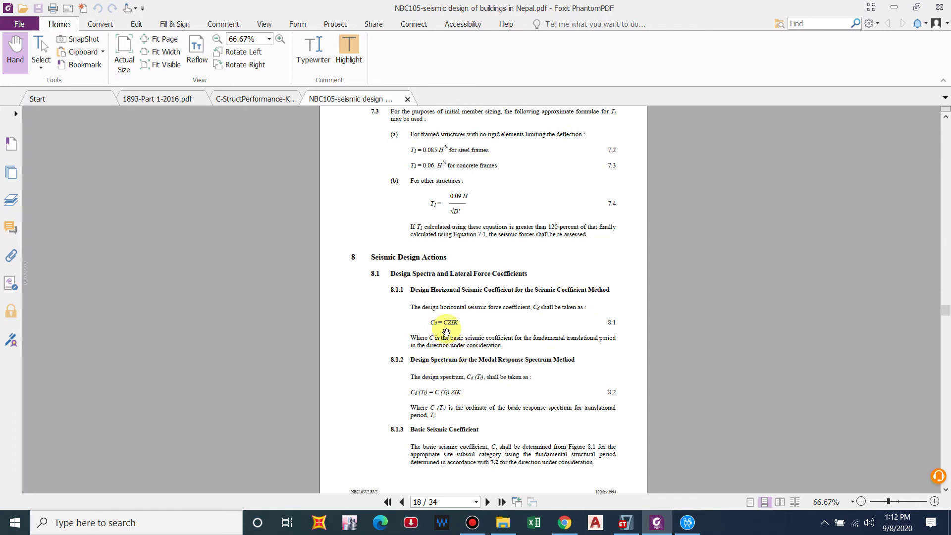
scroll(445, 332, "down", 3)
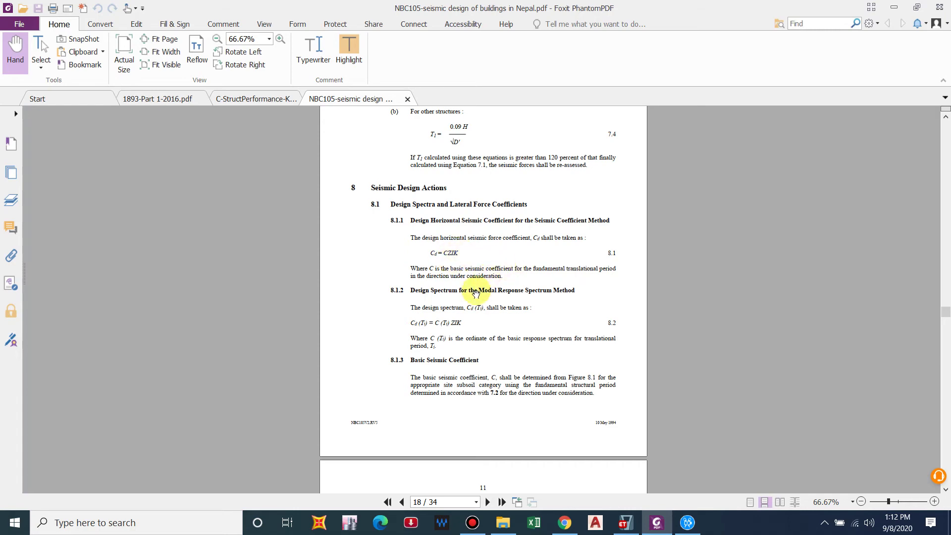
scroll(452, 371, "down", 6)
scroll(469, 388, "down", 8)
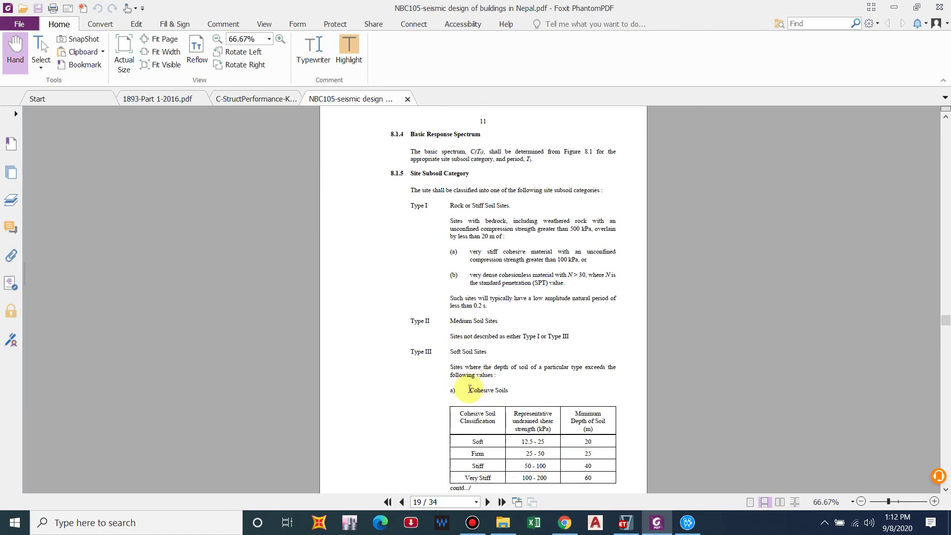
scroll(468, 392, "up", 18)
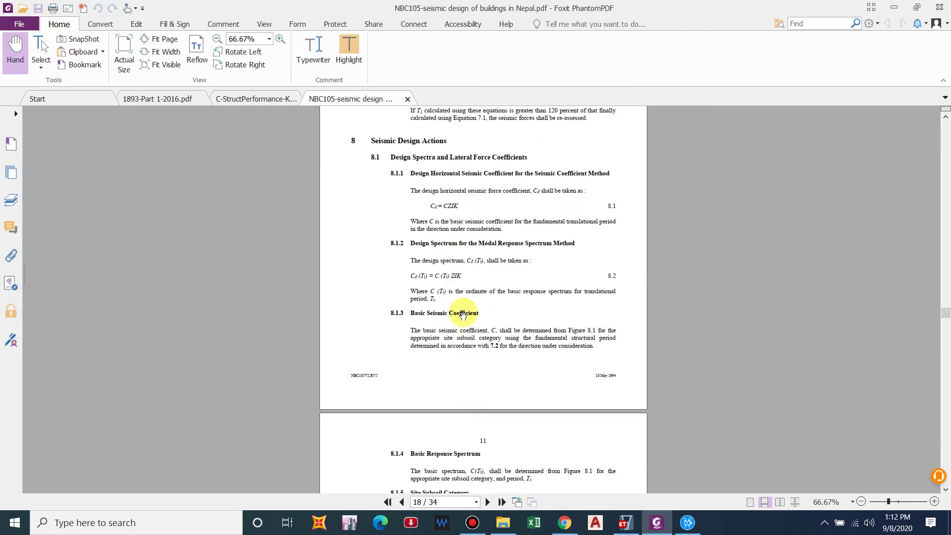
scroll(424, 301, "down", 6)
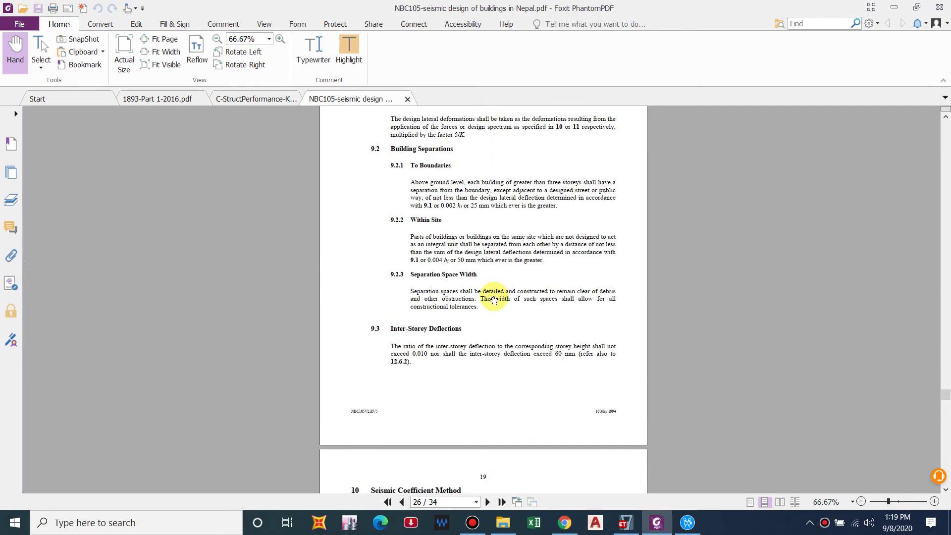
- Examine the seismic zoning factor map in Figure 8.2 and the importance factors in Table 8.1 of NBC 105
scroll(493, 300, "up", 5)
scroll(494, 300, "up", 15)
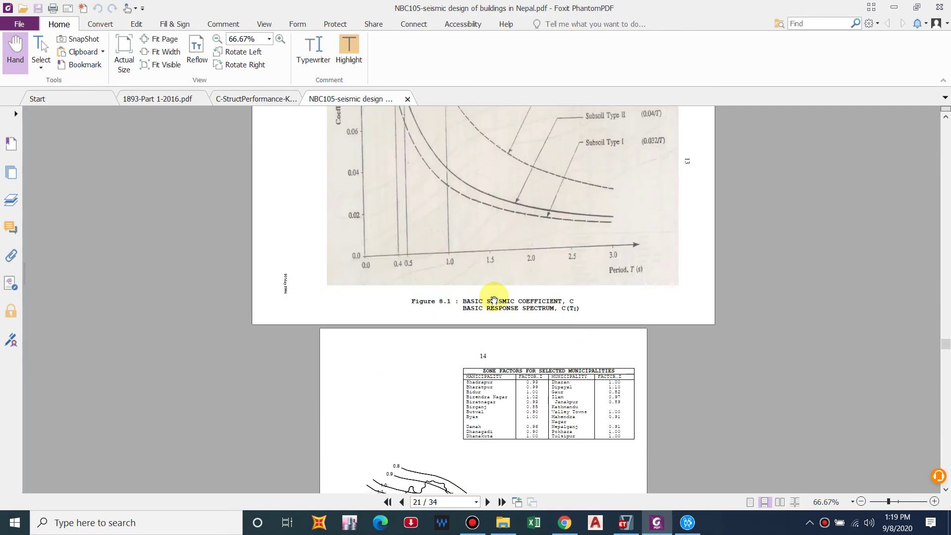
scroll(501, 336, "down", 5)
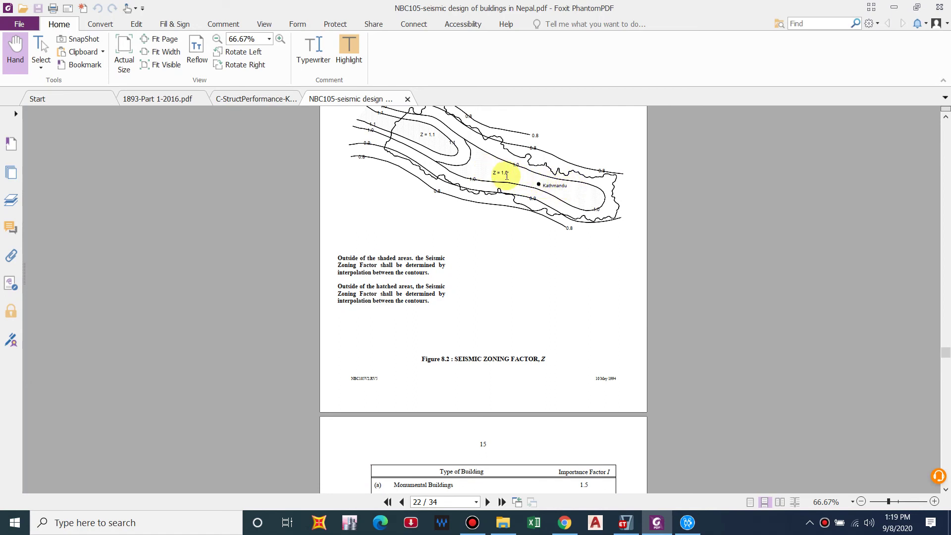
scroll(505, 179, "down", 6)
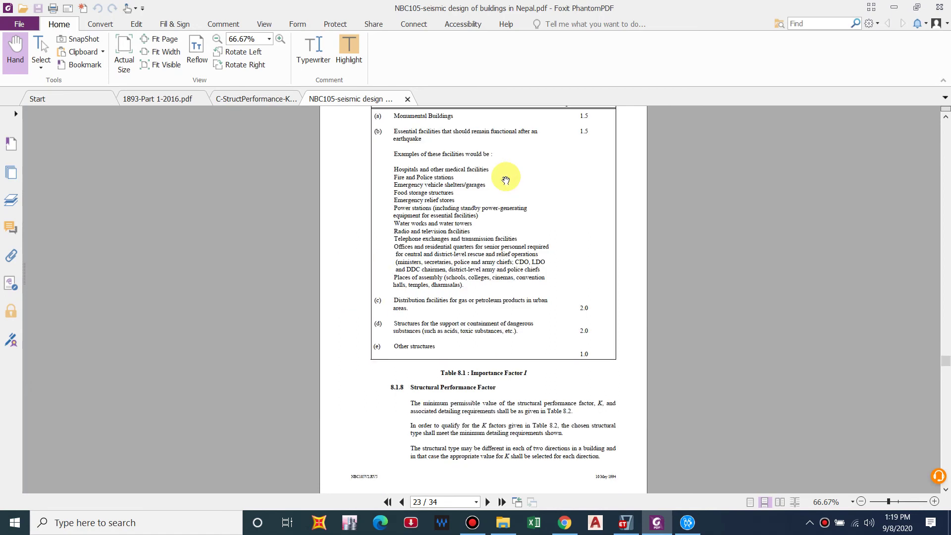
scroll(505, 179, "up", 1)
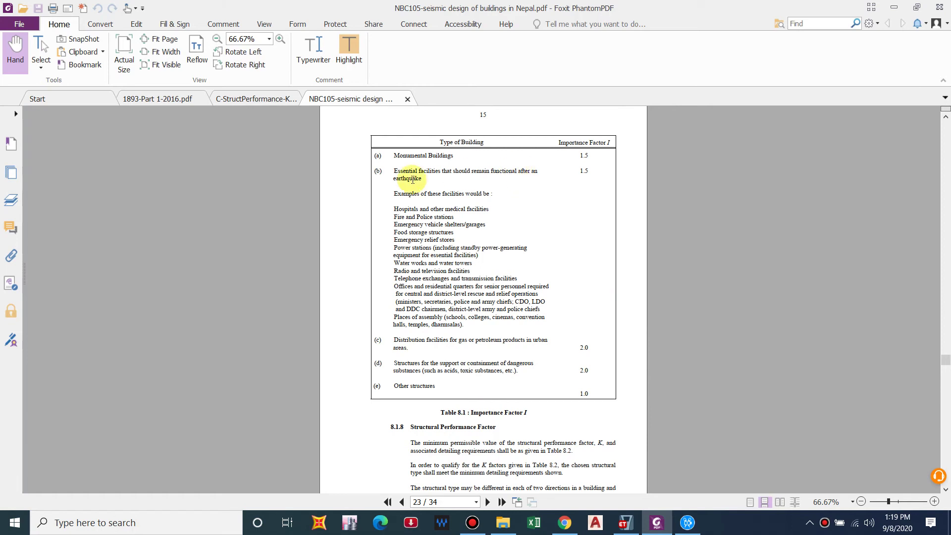
scroll(531, 232, "up", 2)
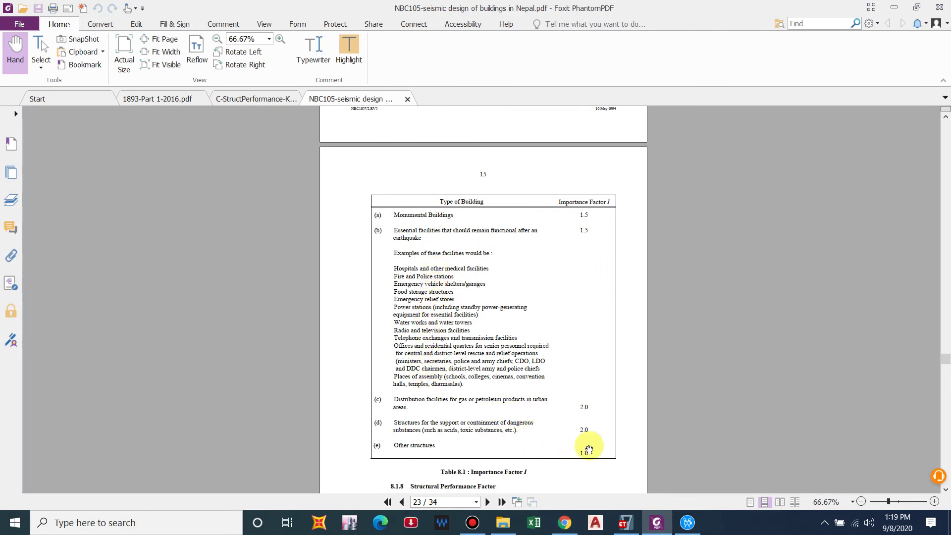
scroll(588, 449, "down", 1)
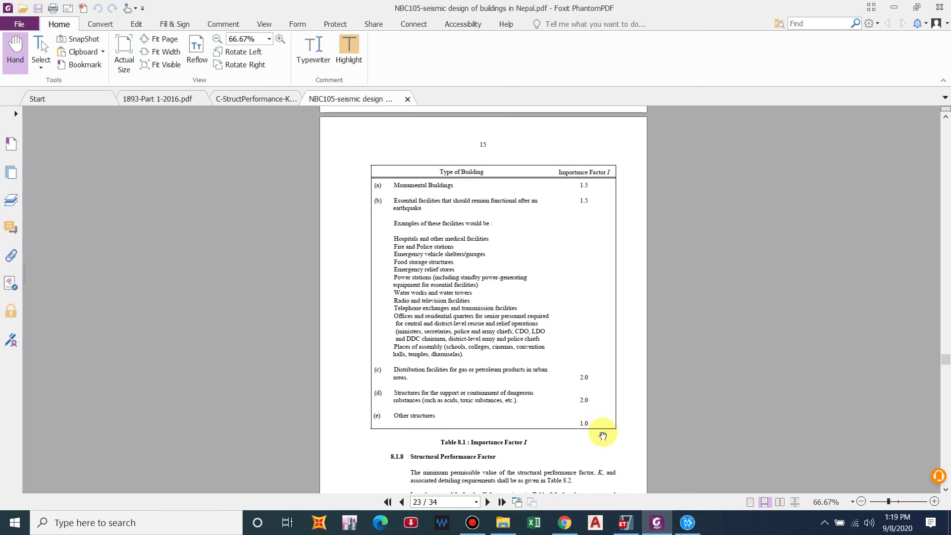
scroll(574, 421, "down", 4)
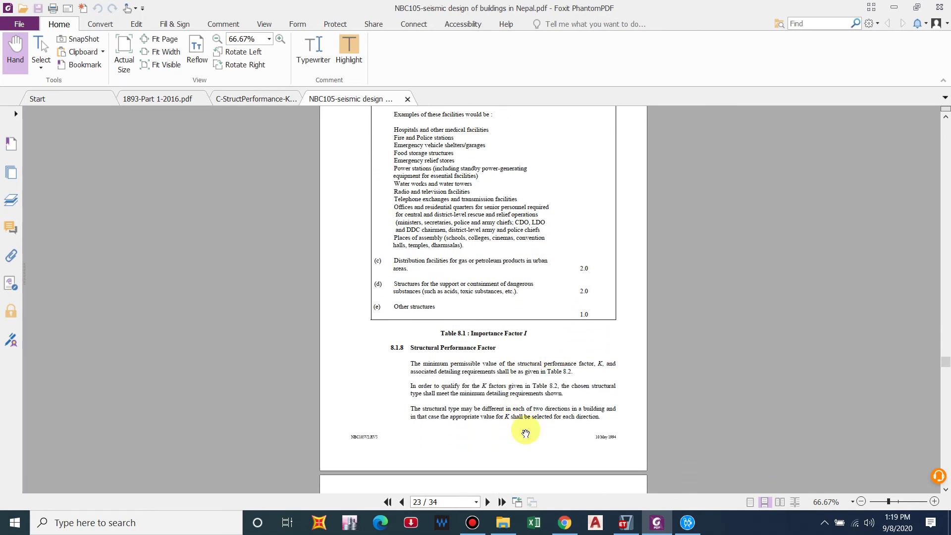
scroll(525, 433, "down", 8)
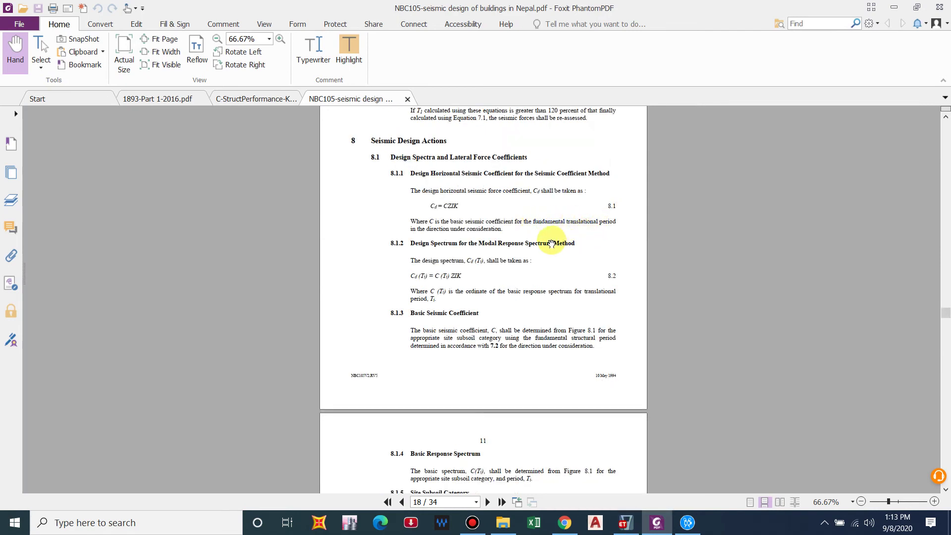
- Look up the approximate period formula for concrete frames in clause 7.3 and calculate 0.06 × 12^0.75 in the Calculator
scroll(551, 244, "up", 4)
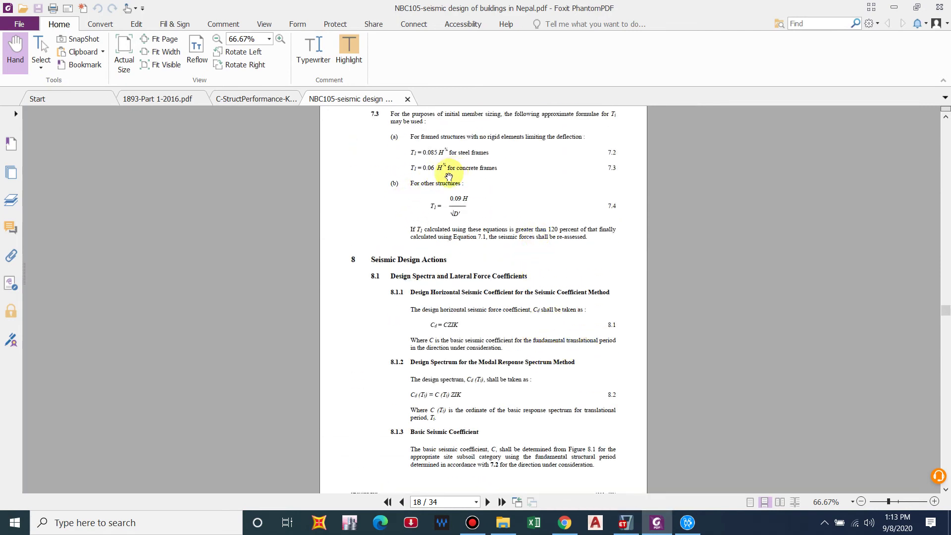
scroll(425, 181, "down", 4)
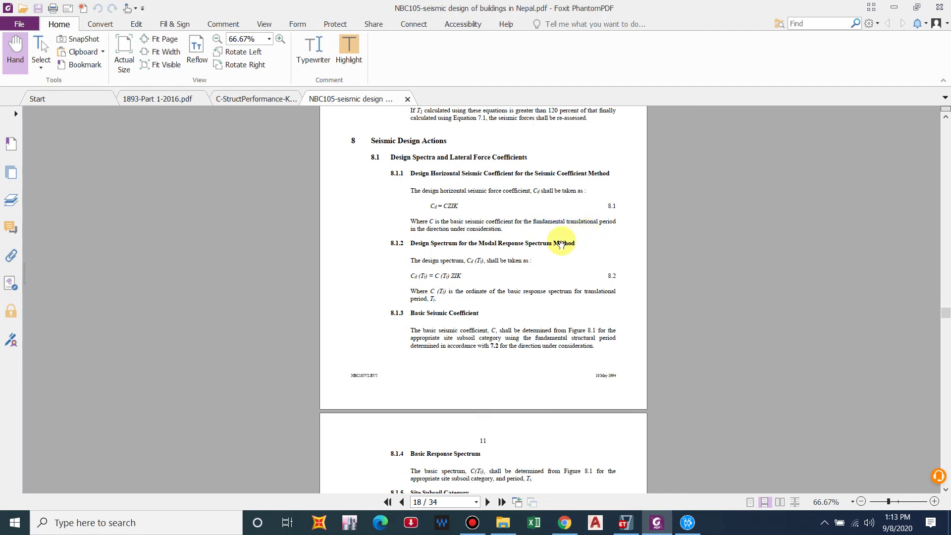
scroll(548, 243, "up", 2)
scroll(548, 243, "up", 3)
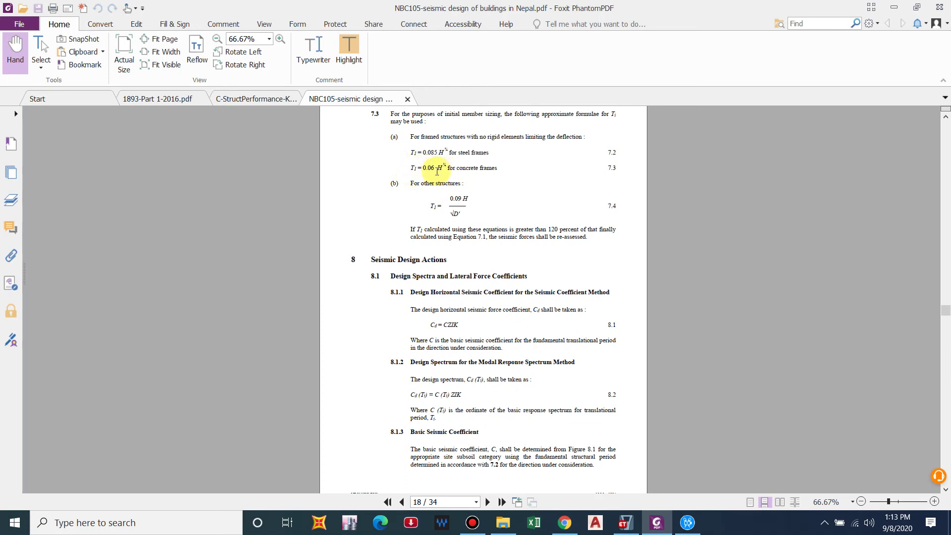
key("XF86Calculator")
type("0.06")
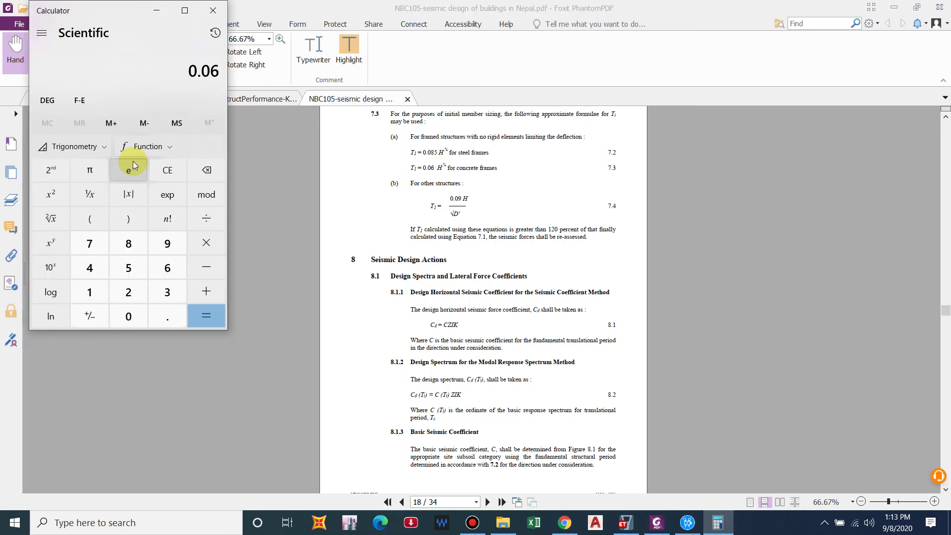
key("asterisk")
type("12 ^")
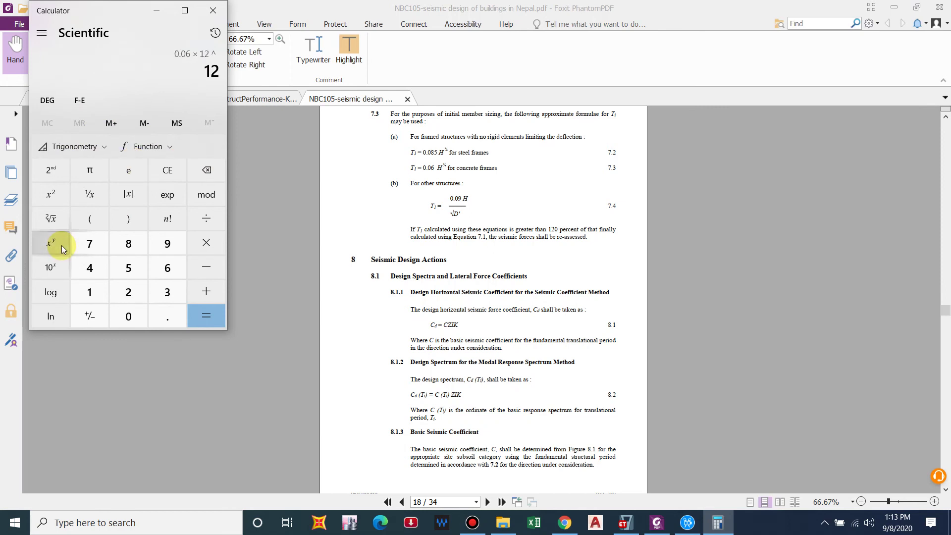
type(" 0.75")
key("Return")
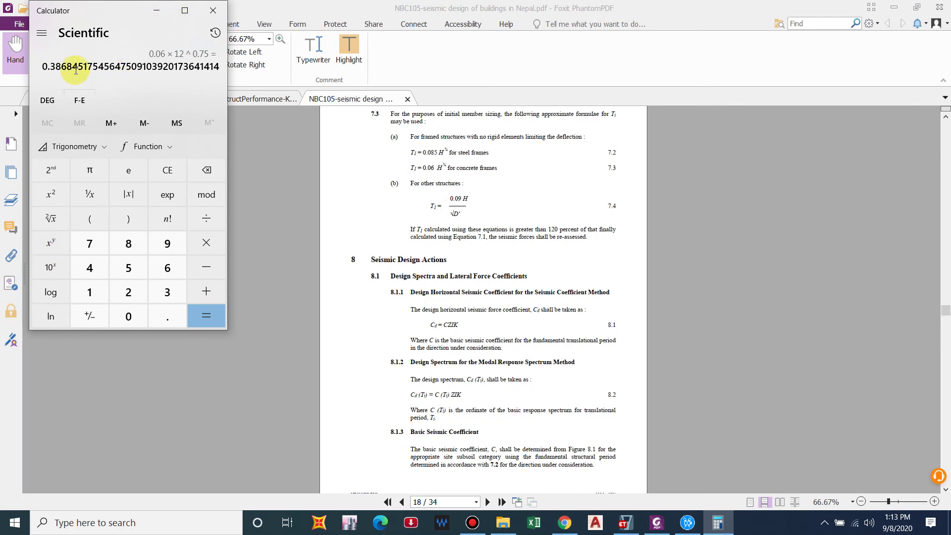
left_click(213, 10)
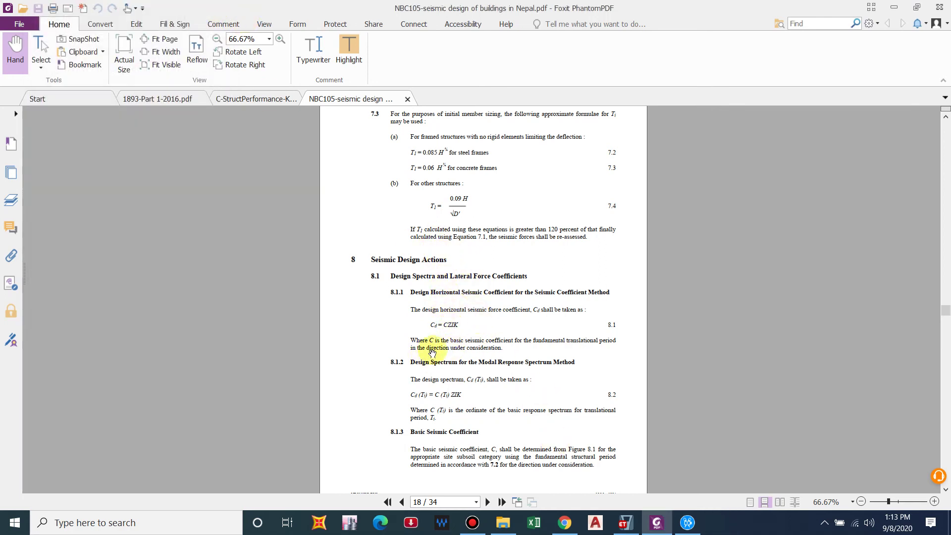
- Consult the basic seismic coefficient curves in Figure 8.1, and in ETABS set the base shear coefficient C of EQX NBC to 0.08
scroll(433, 340, "down", 10)
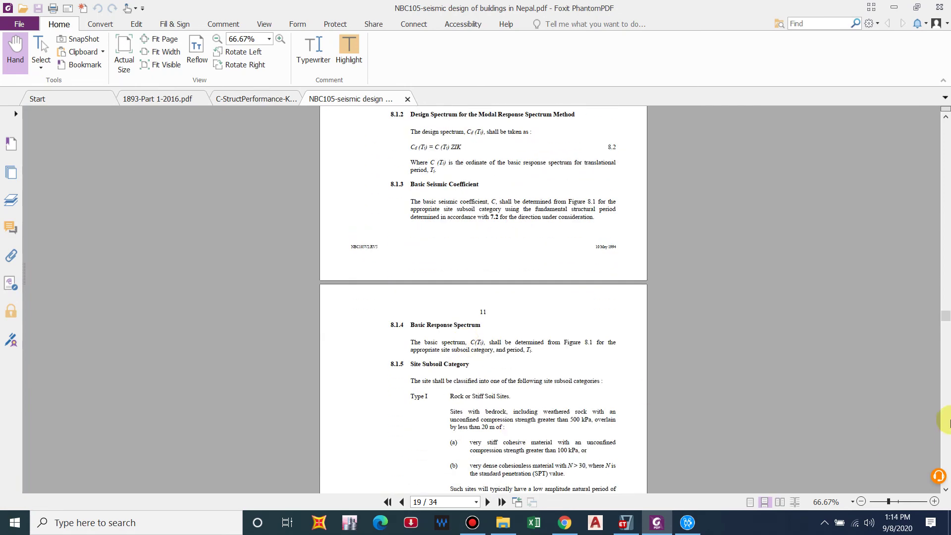
scroll(564, 409, "down", 20)
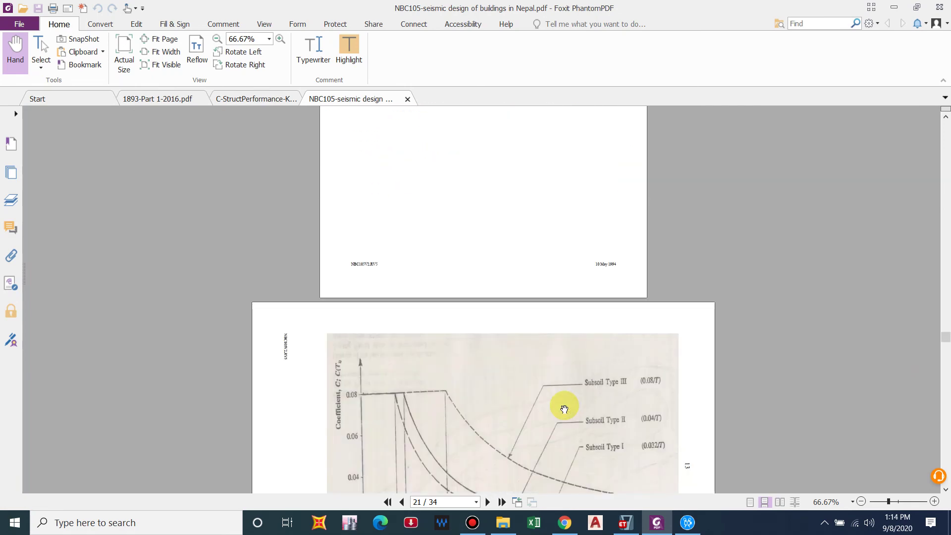
scroll(564, 409, "up", 13)
scroll(539, 365, "down", 7)
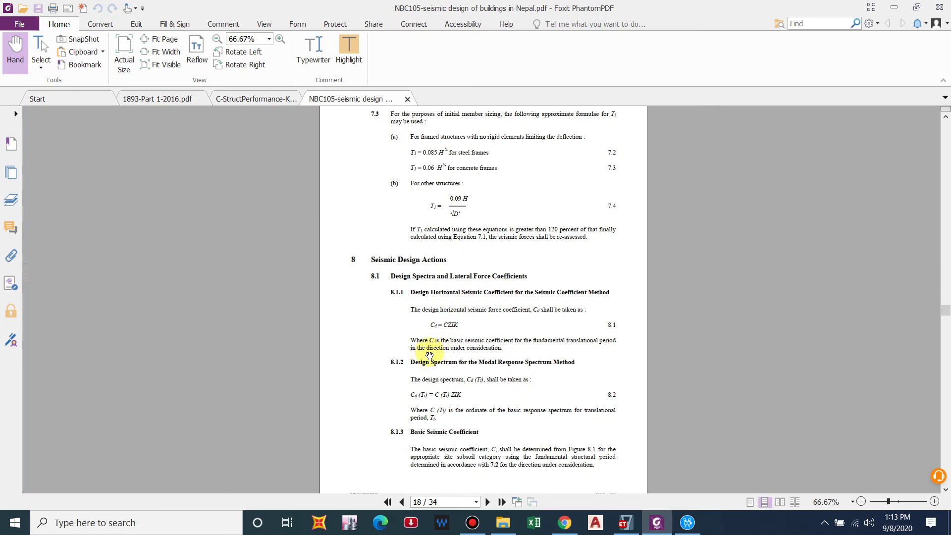
key("alt+Tab")
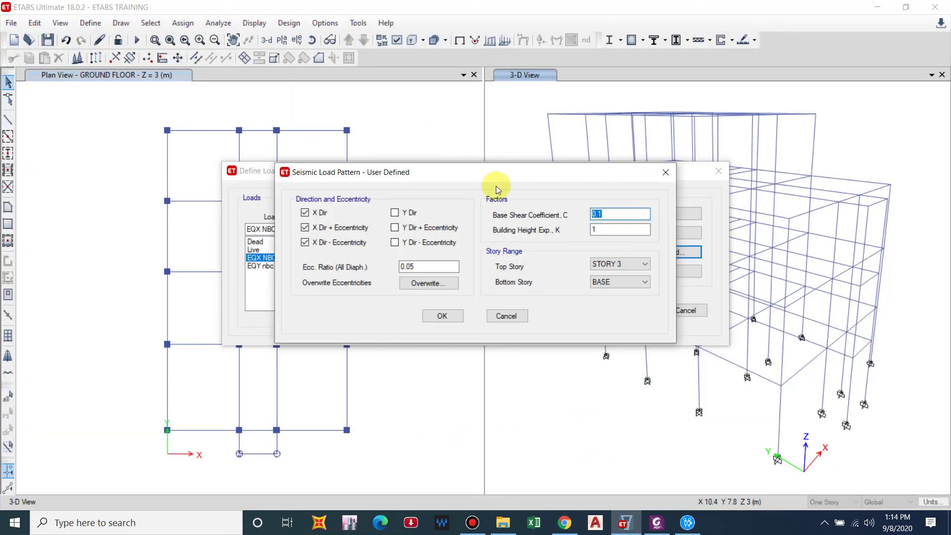
type("0.")
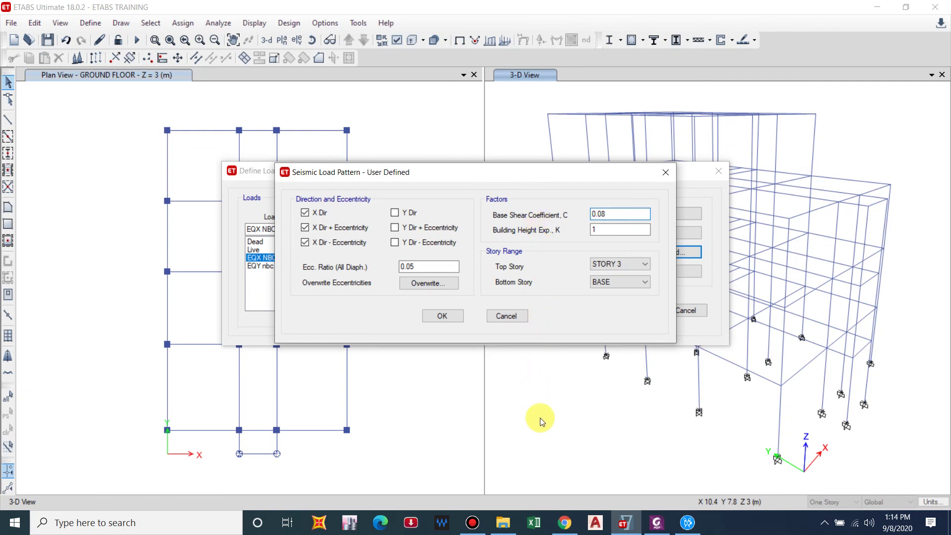
- Set the EQY nbc seismic load's base shear coefficient C to 0.08, exclude its X directions so only the Y directions apply, and save the load patterns
left_click(450, 319)
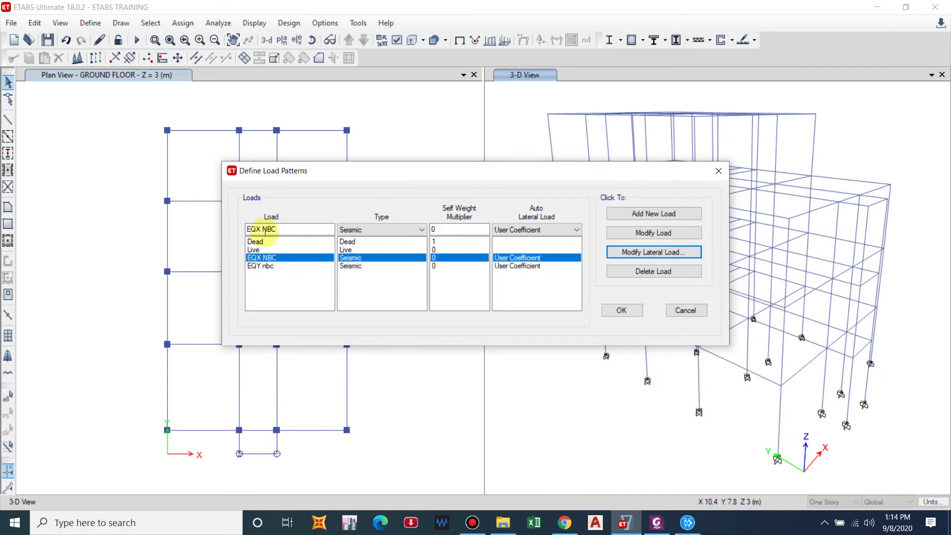
left_click(280, 266)
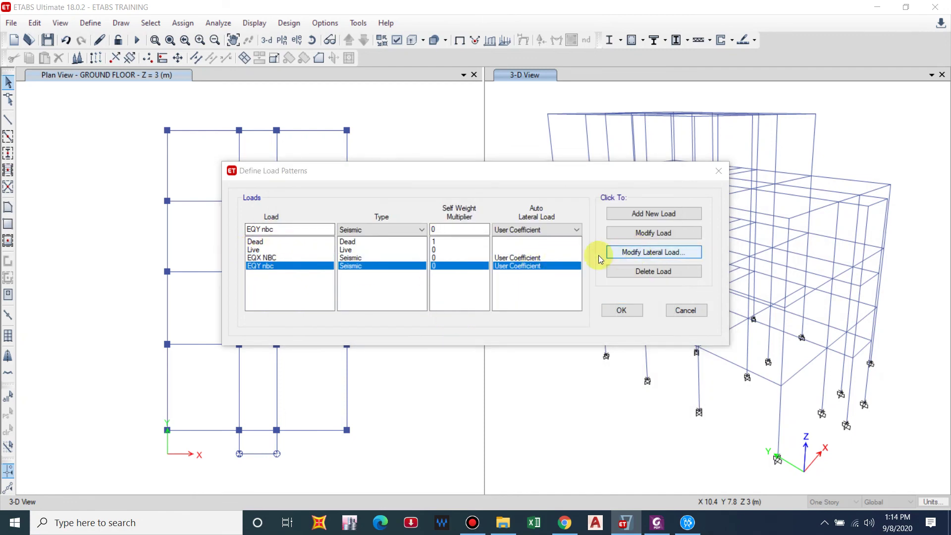
left_click(619, 252)
left_click(615, 215)
type("0.")
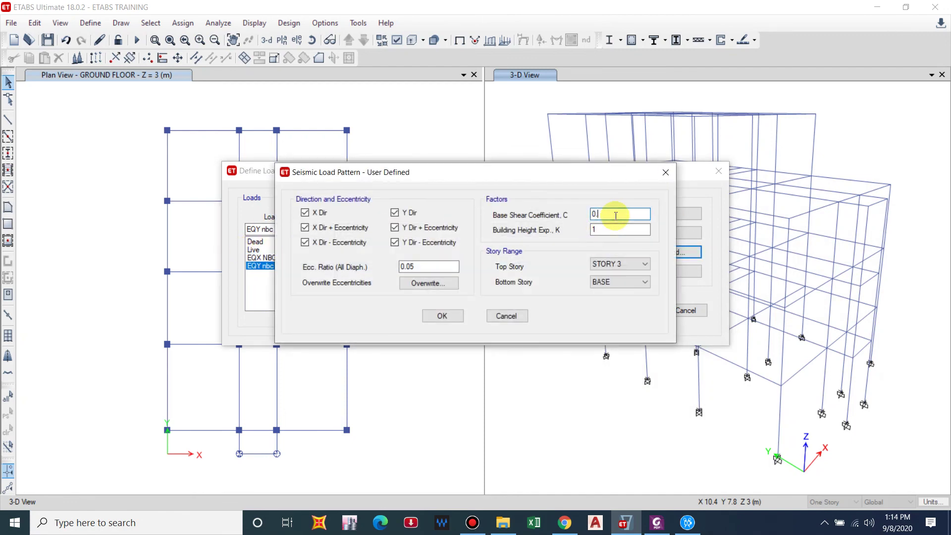
type("08")
left_click(305, 212)
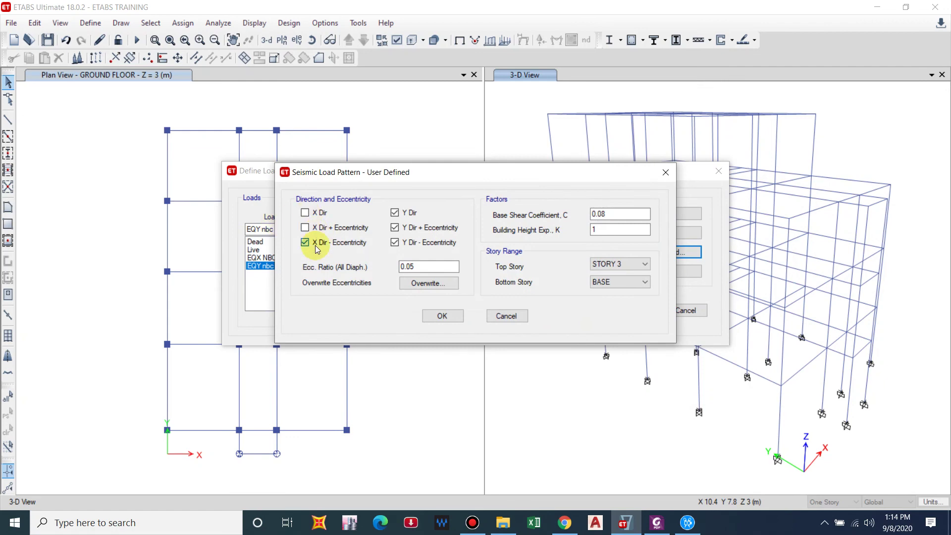
left_click(442, 316)
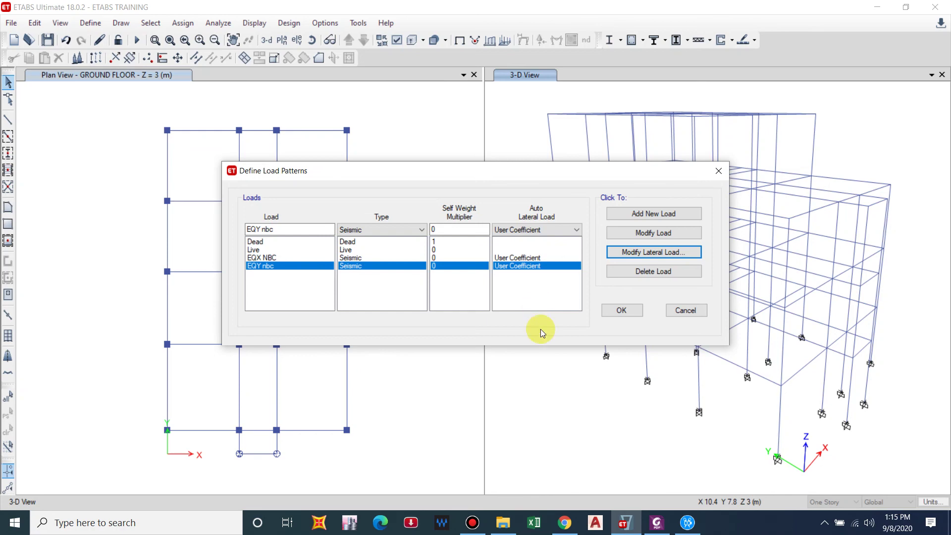
left_click(620, 309)
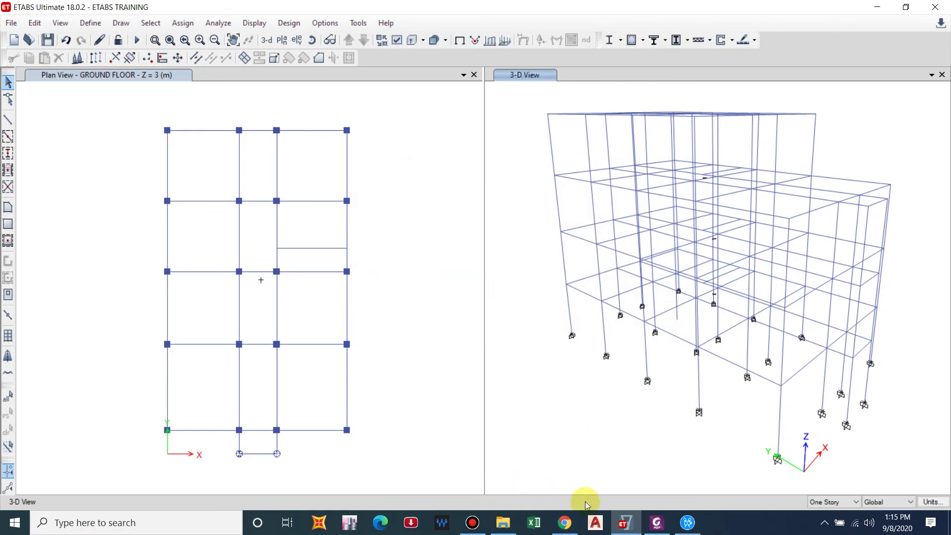